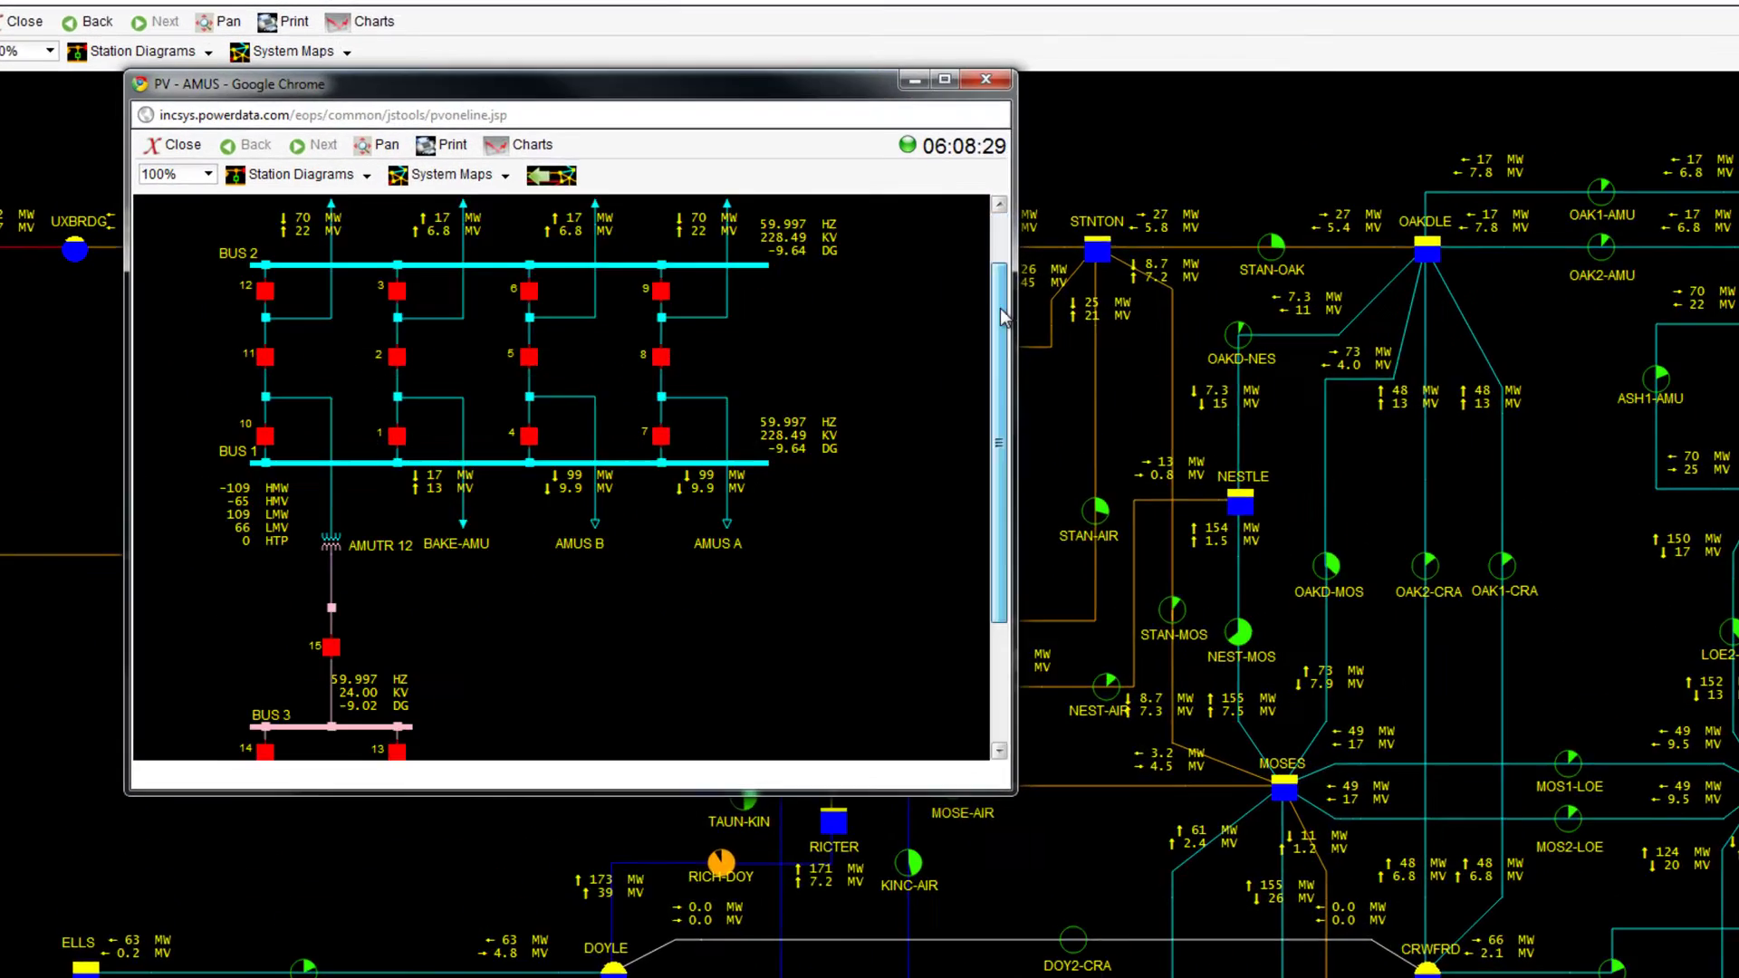
- Give the AMUS generator a 190 MW setpoint and a 40 MW/min ramp rate
left_click_drag(1004, 317, 1004, 432)
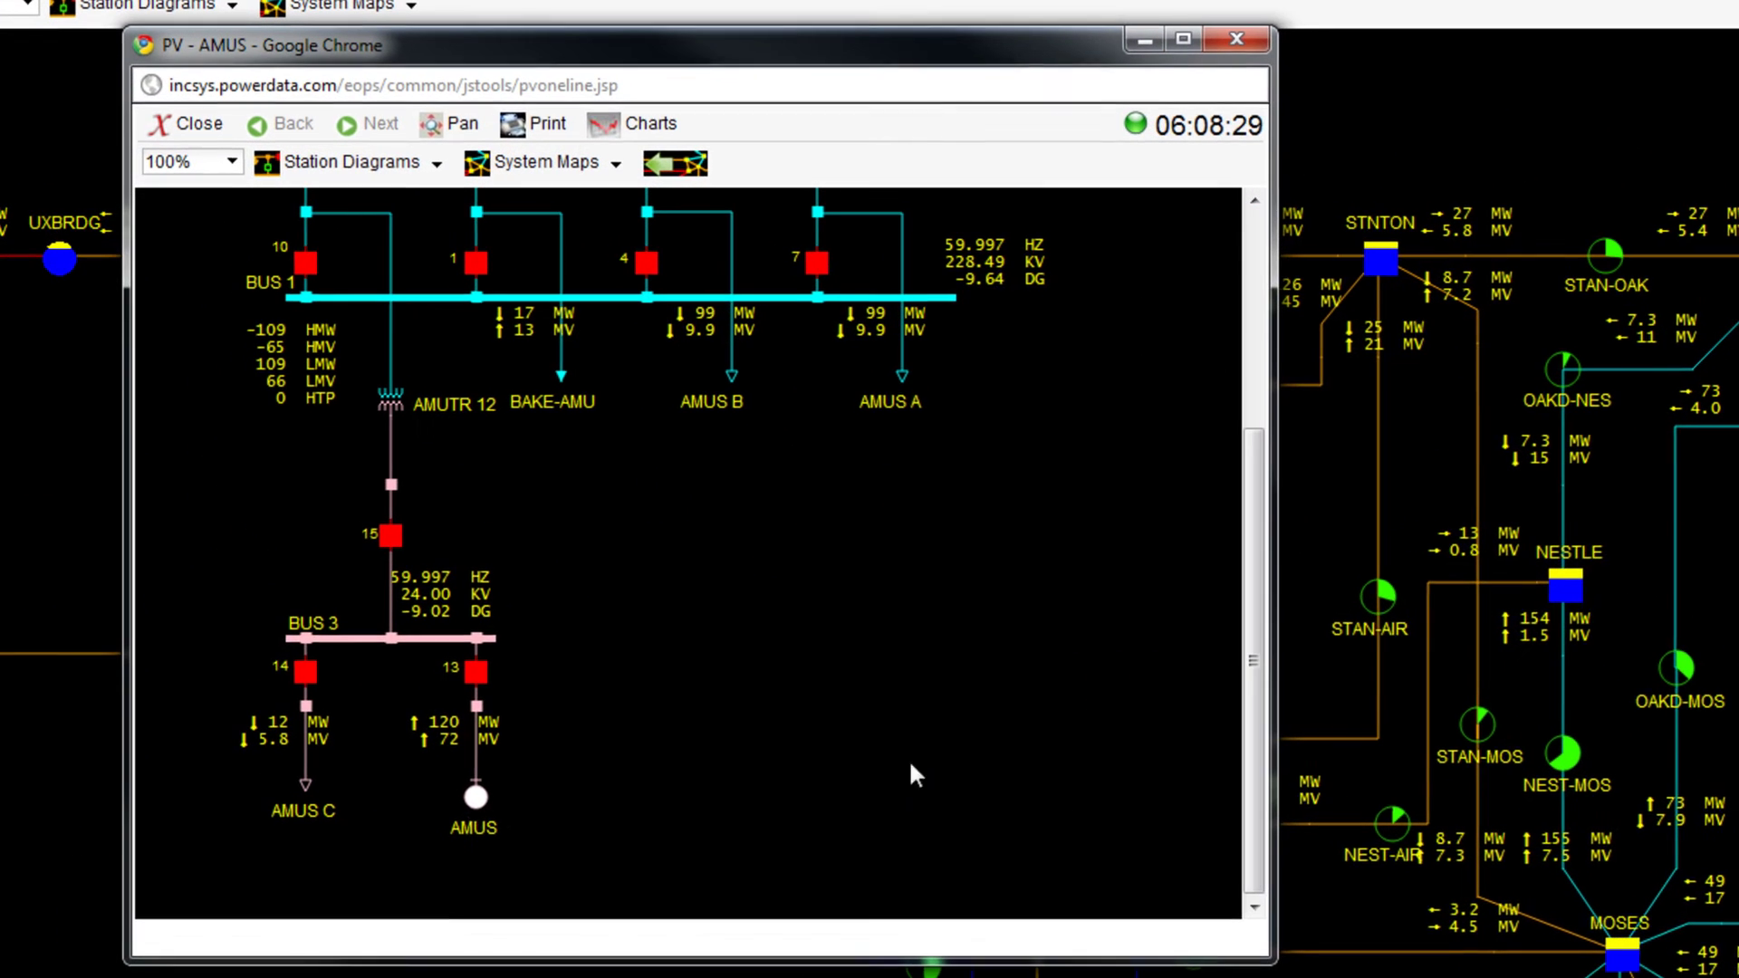
left_click(399, 664)
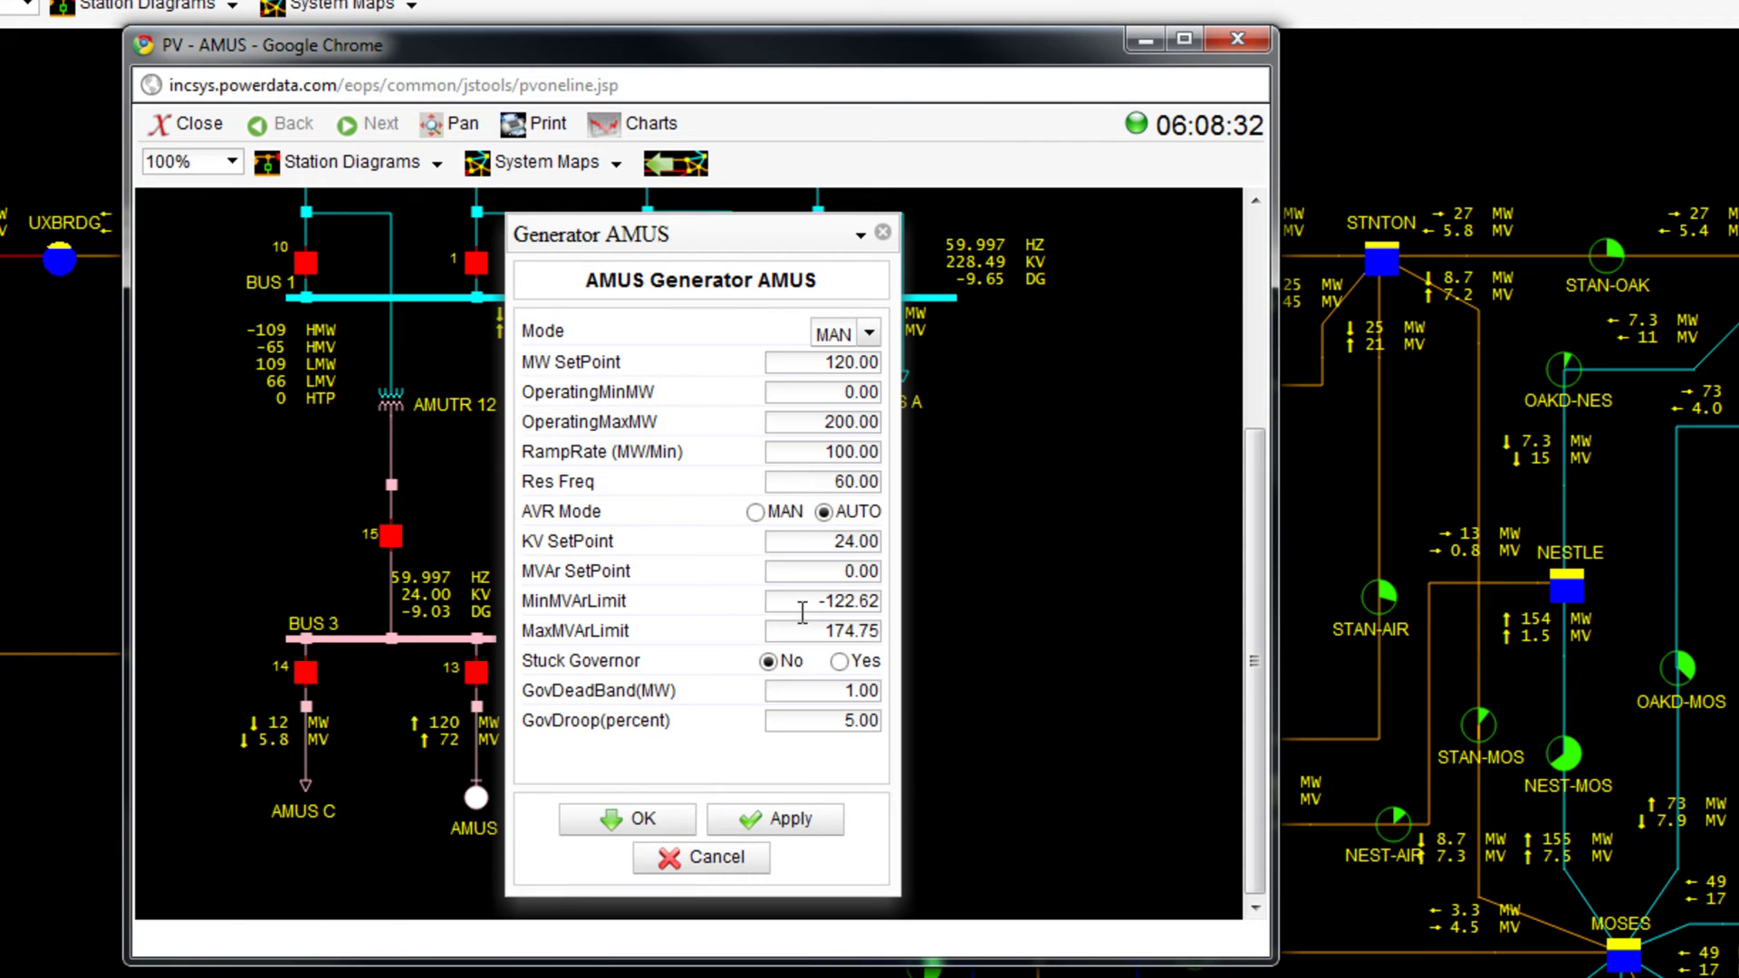
left_click(874, 363)
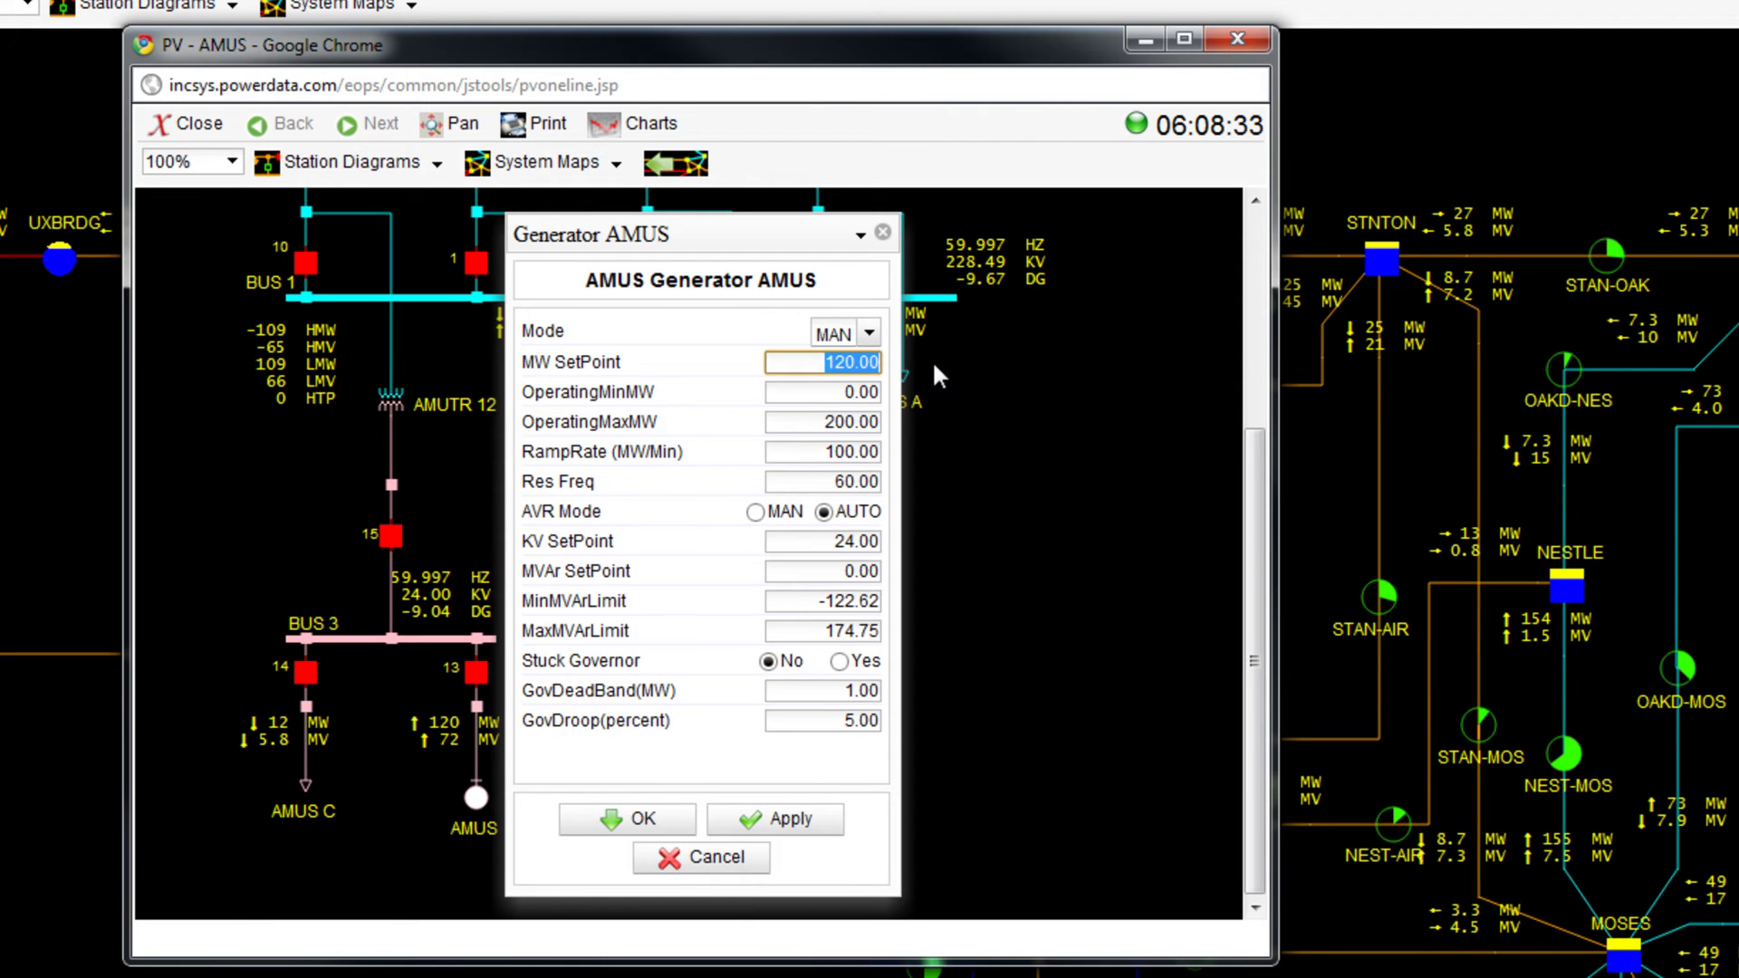
type("190")
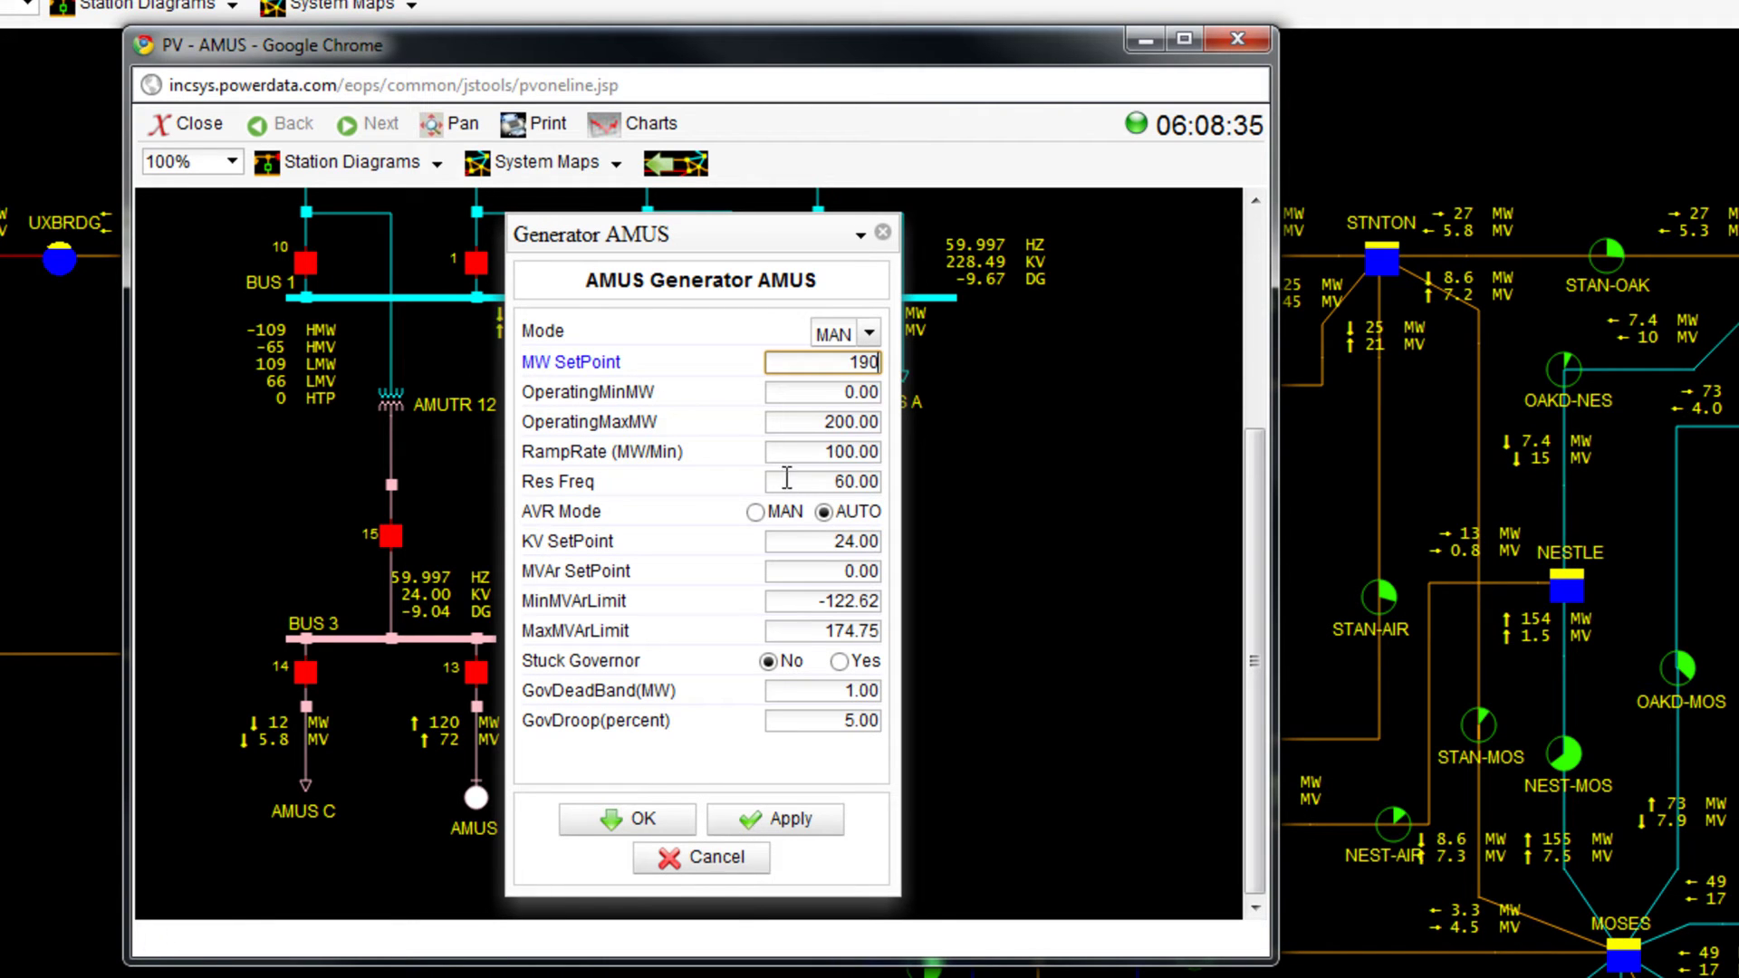
left_click(800, 452)
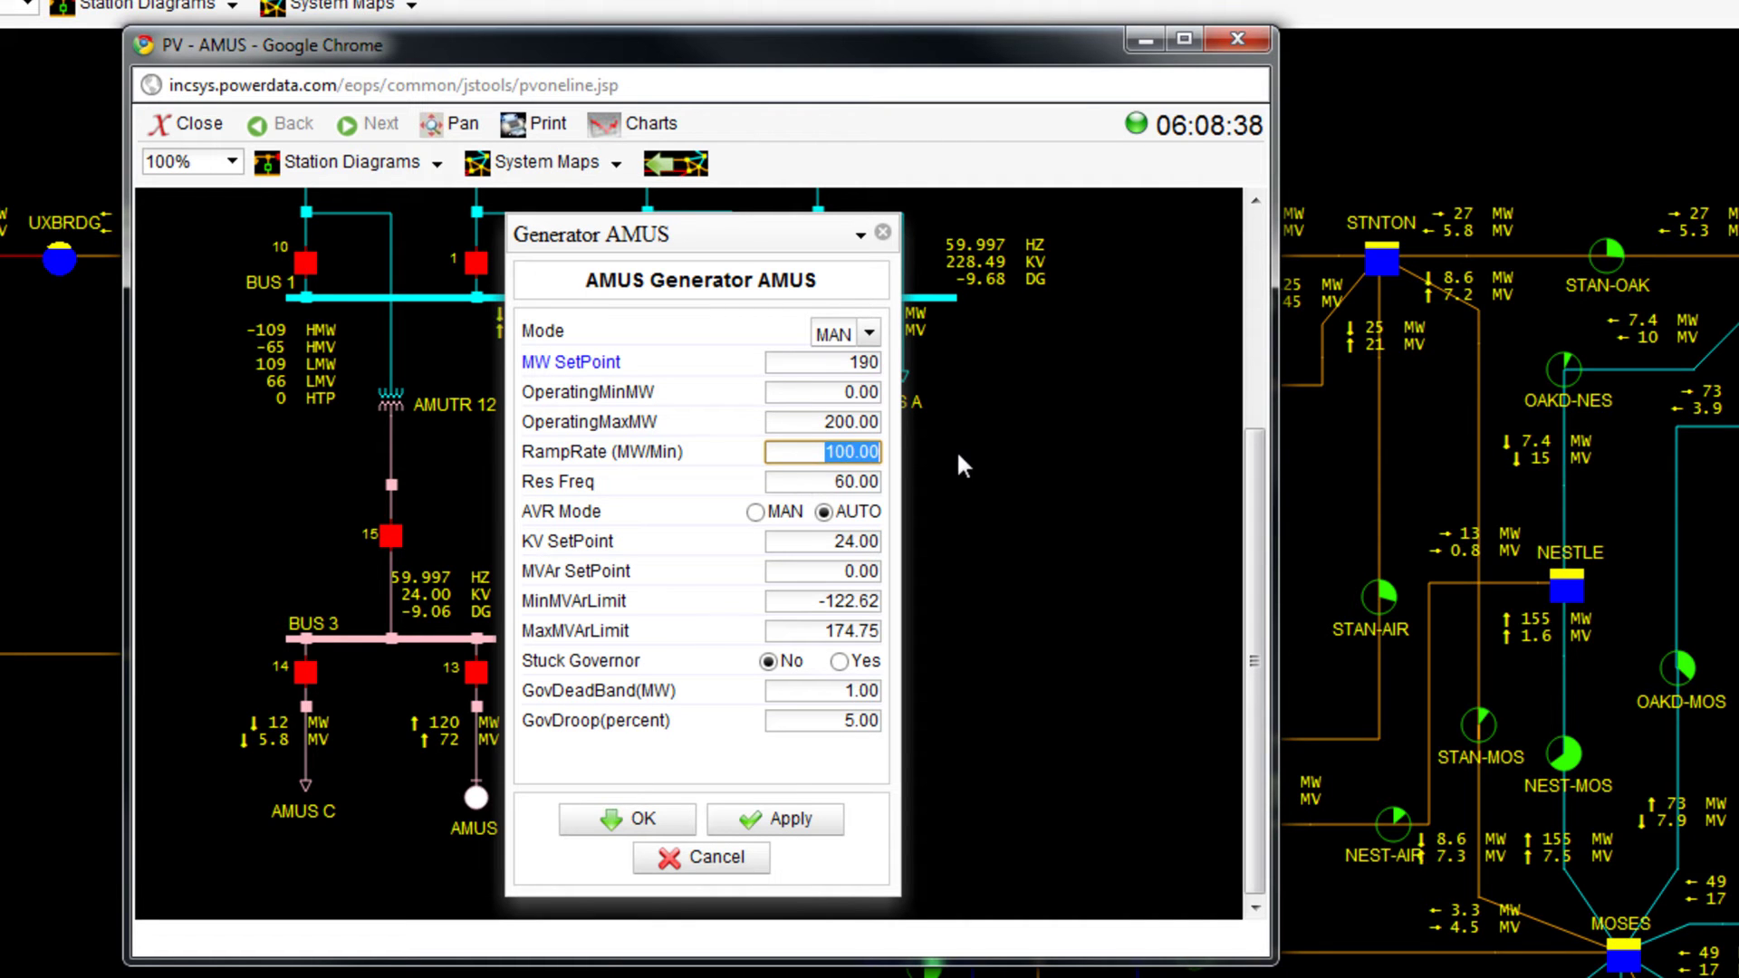
type("40")
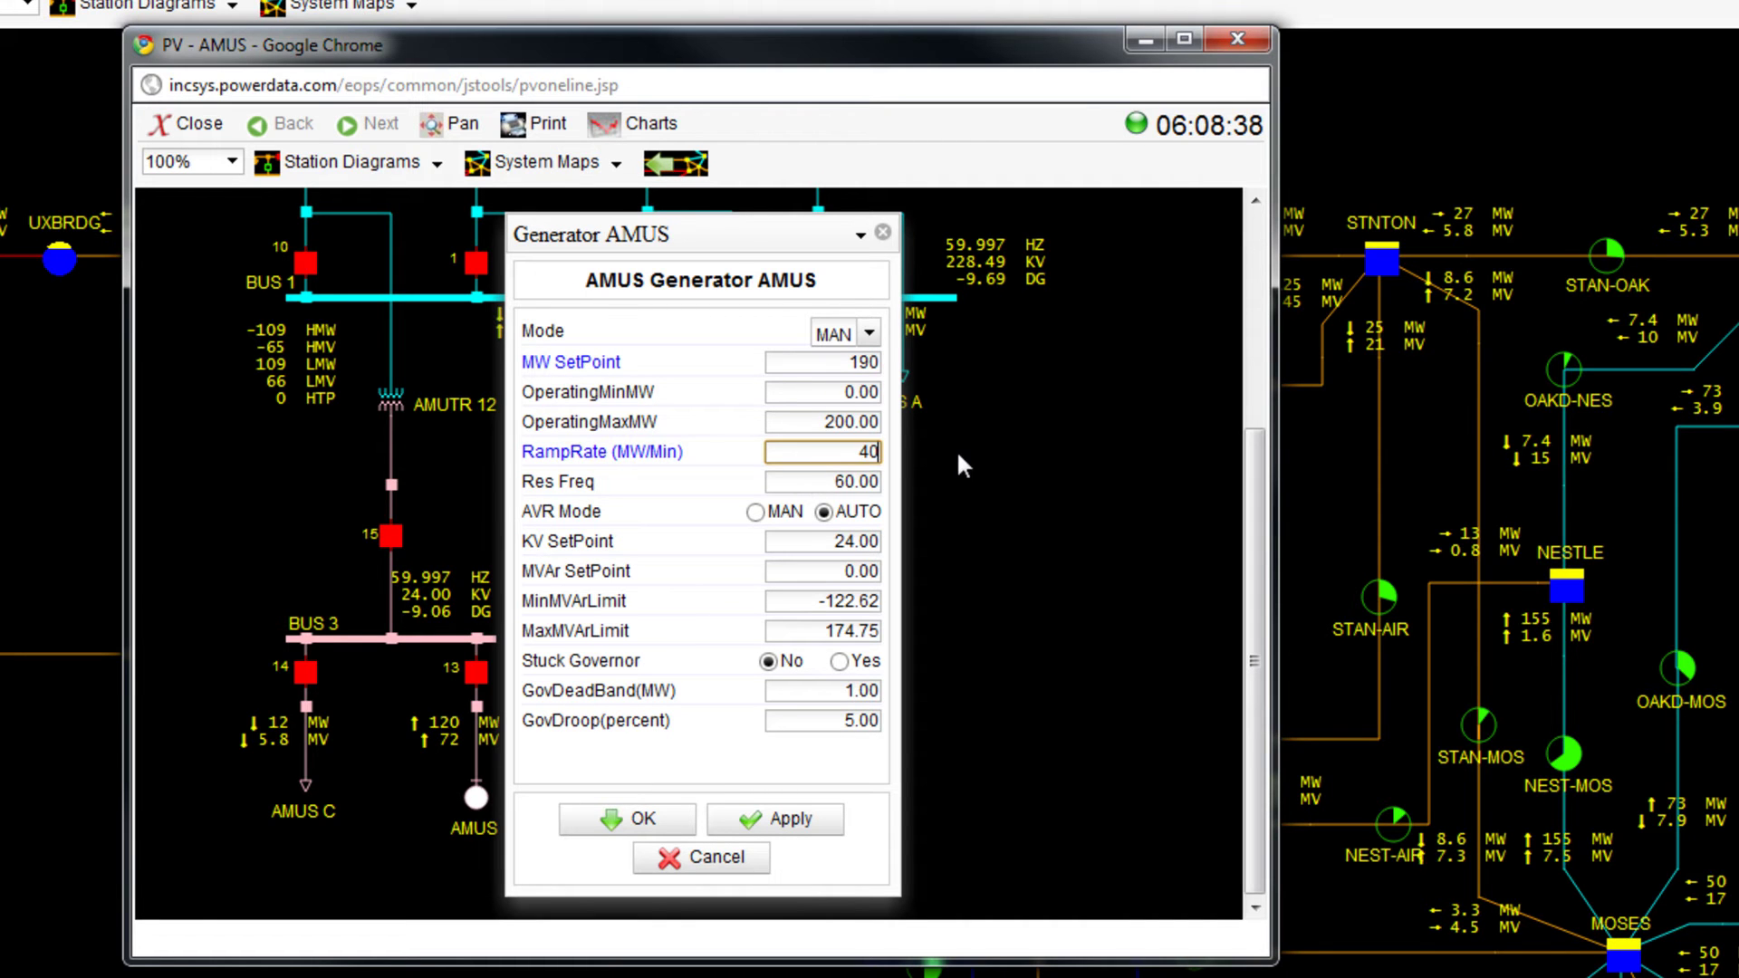
left_click(687, 826)
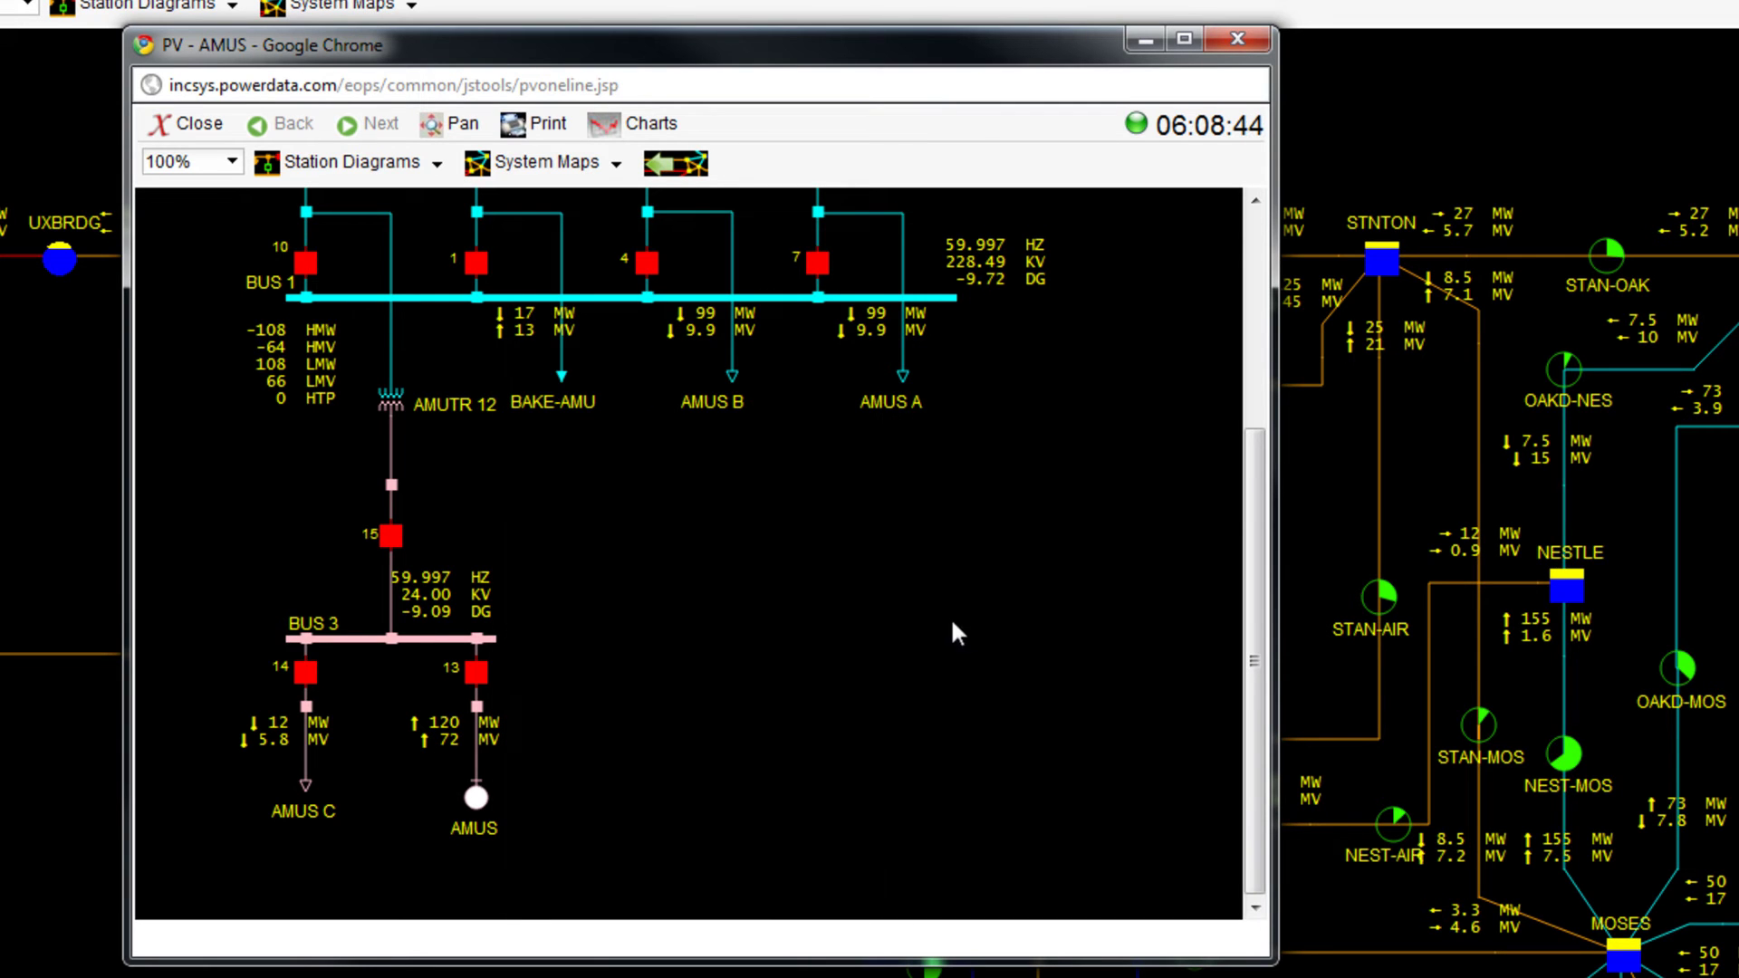
- Switch to the DOYLE station diagram and bring BUS 4 and its generator into view
left_click(392, 165)
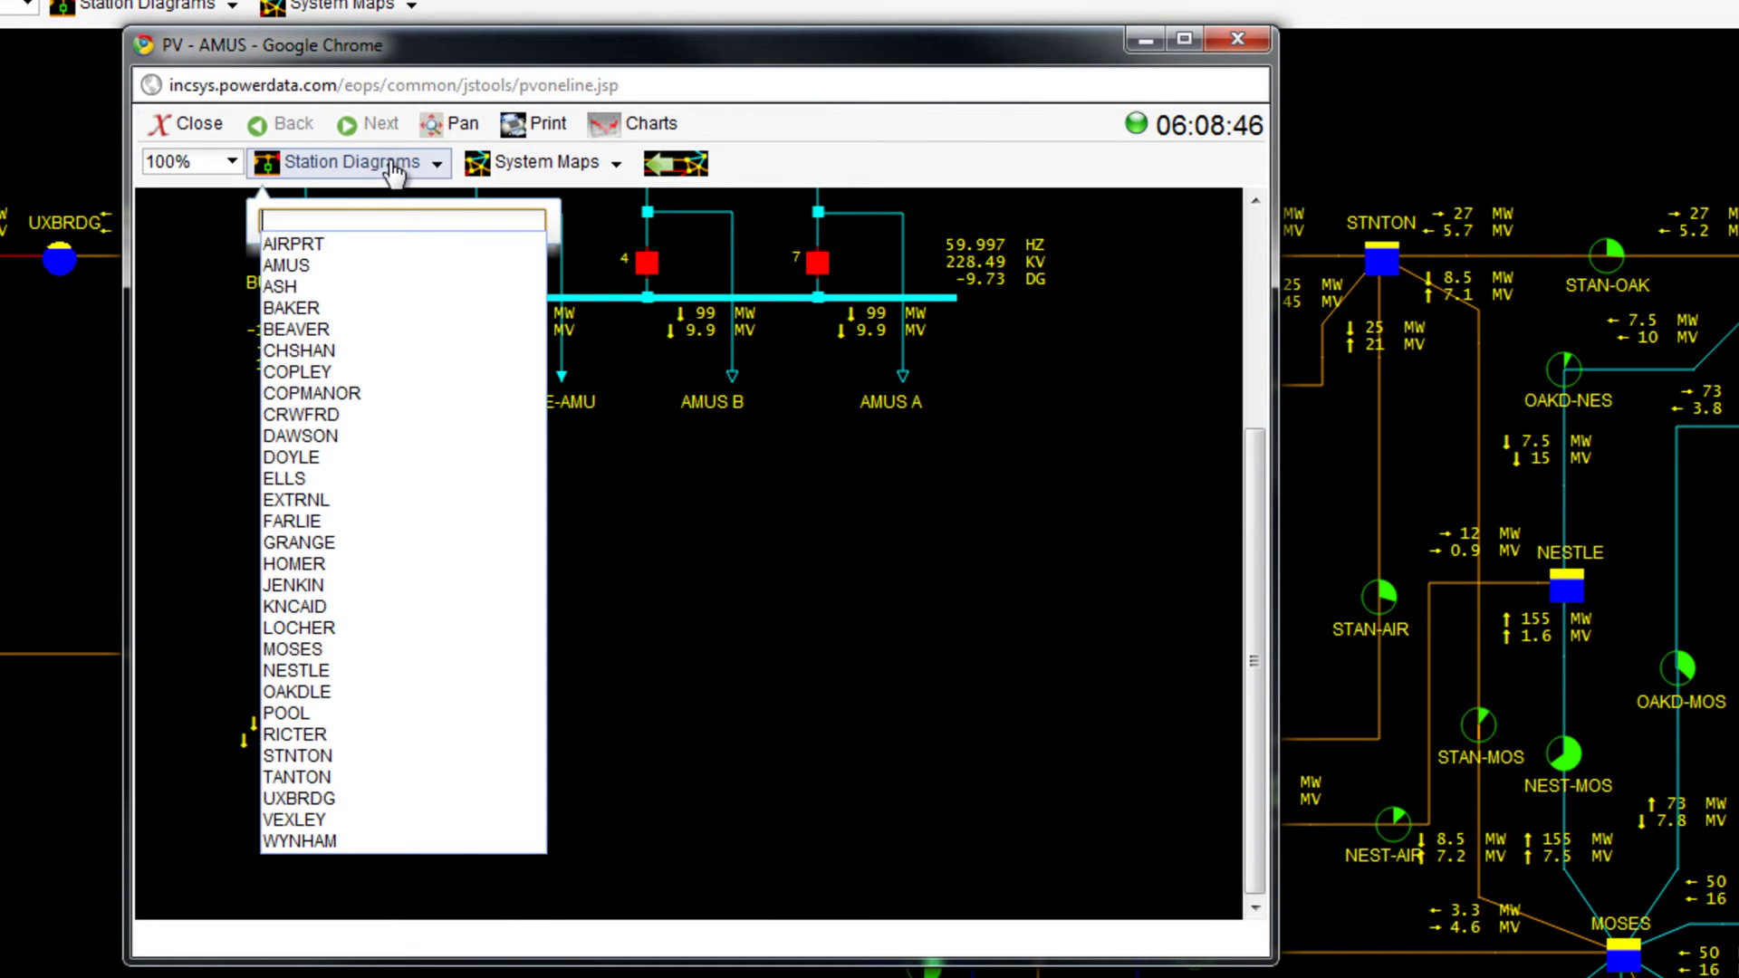
left_click(851, 485)
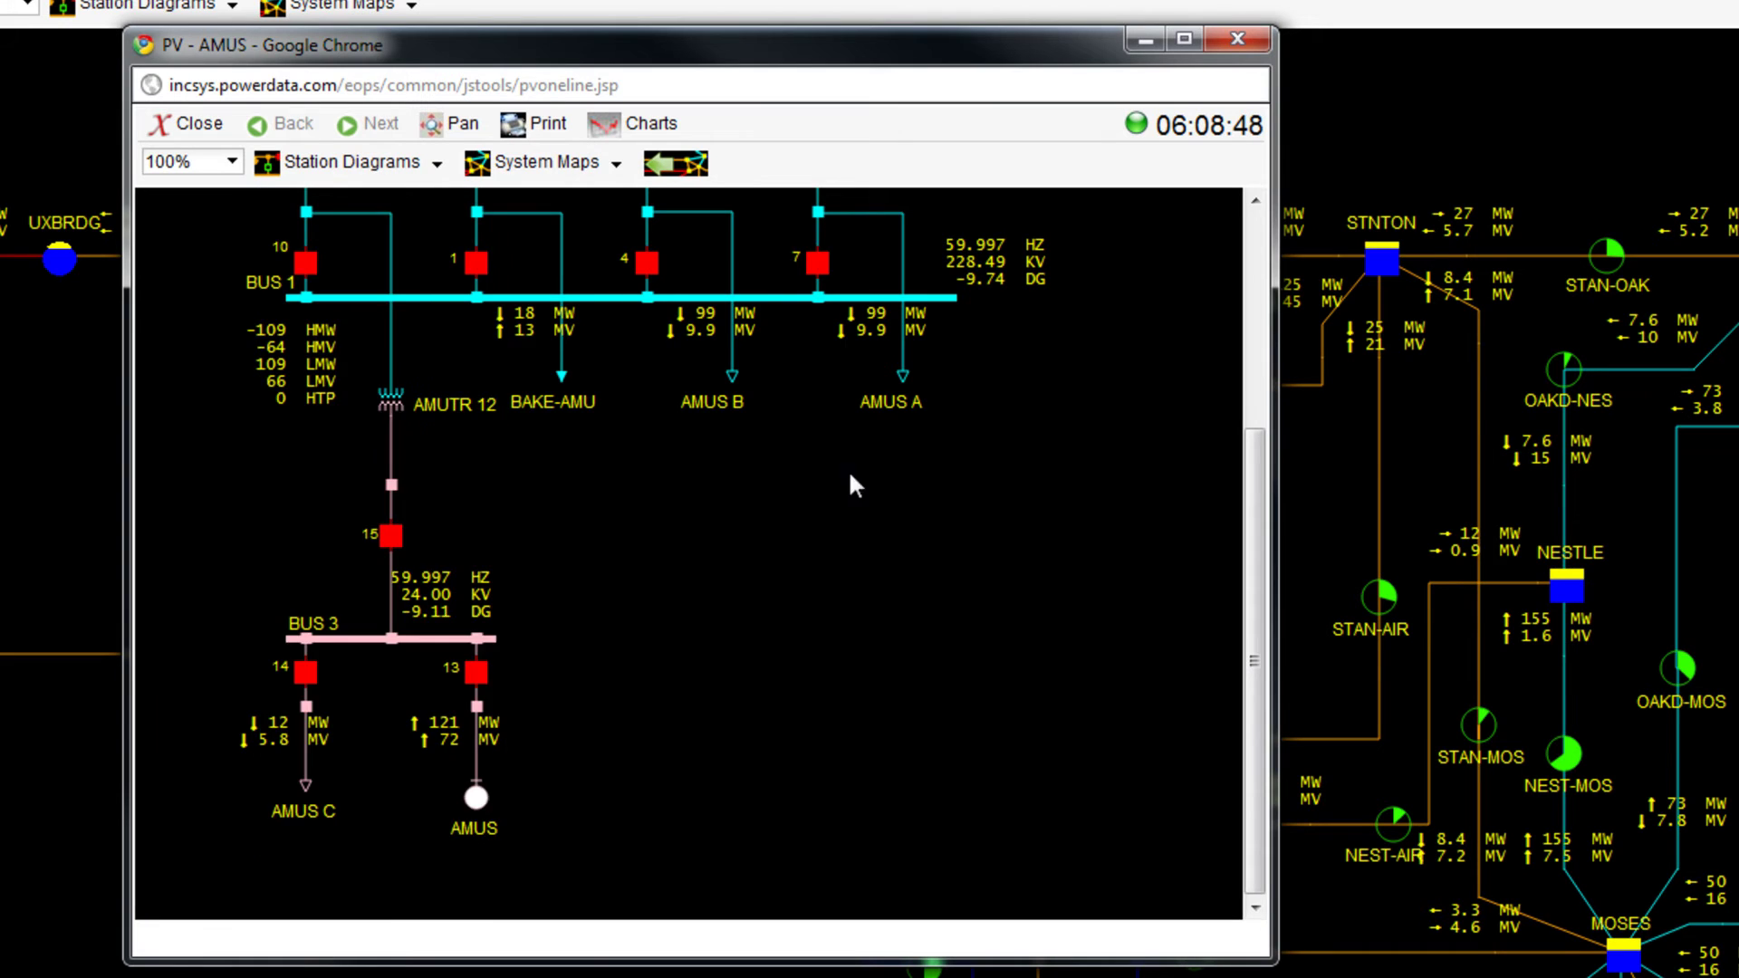
left_click_drag(1078, 839, 1109, 346)
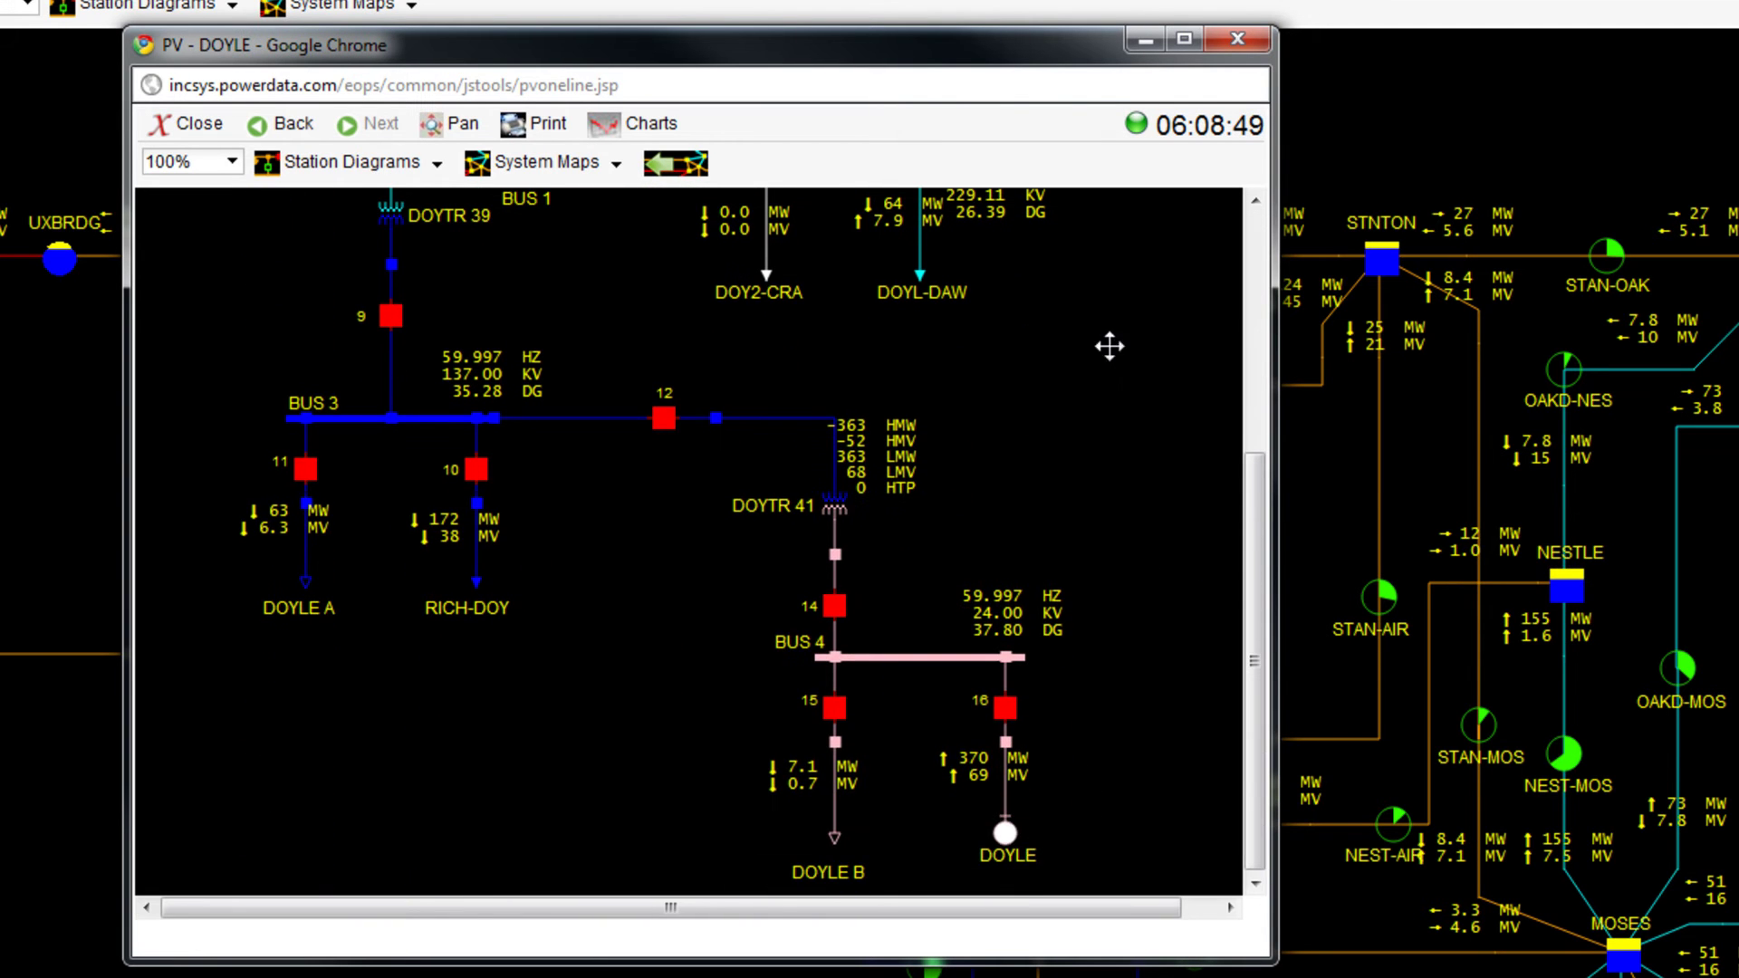
- Lower the DOYLE generator's MW setpoint from 370 to 300
left_click(1005, 834)
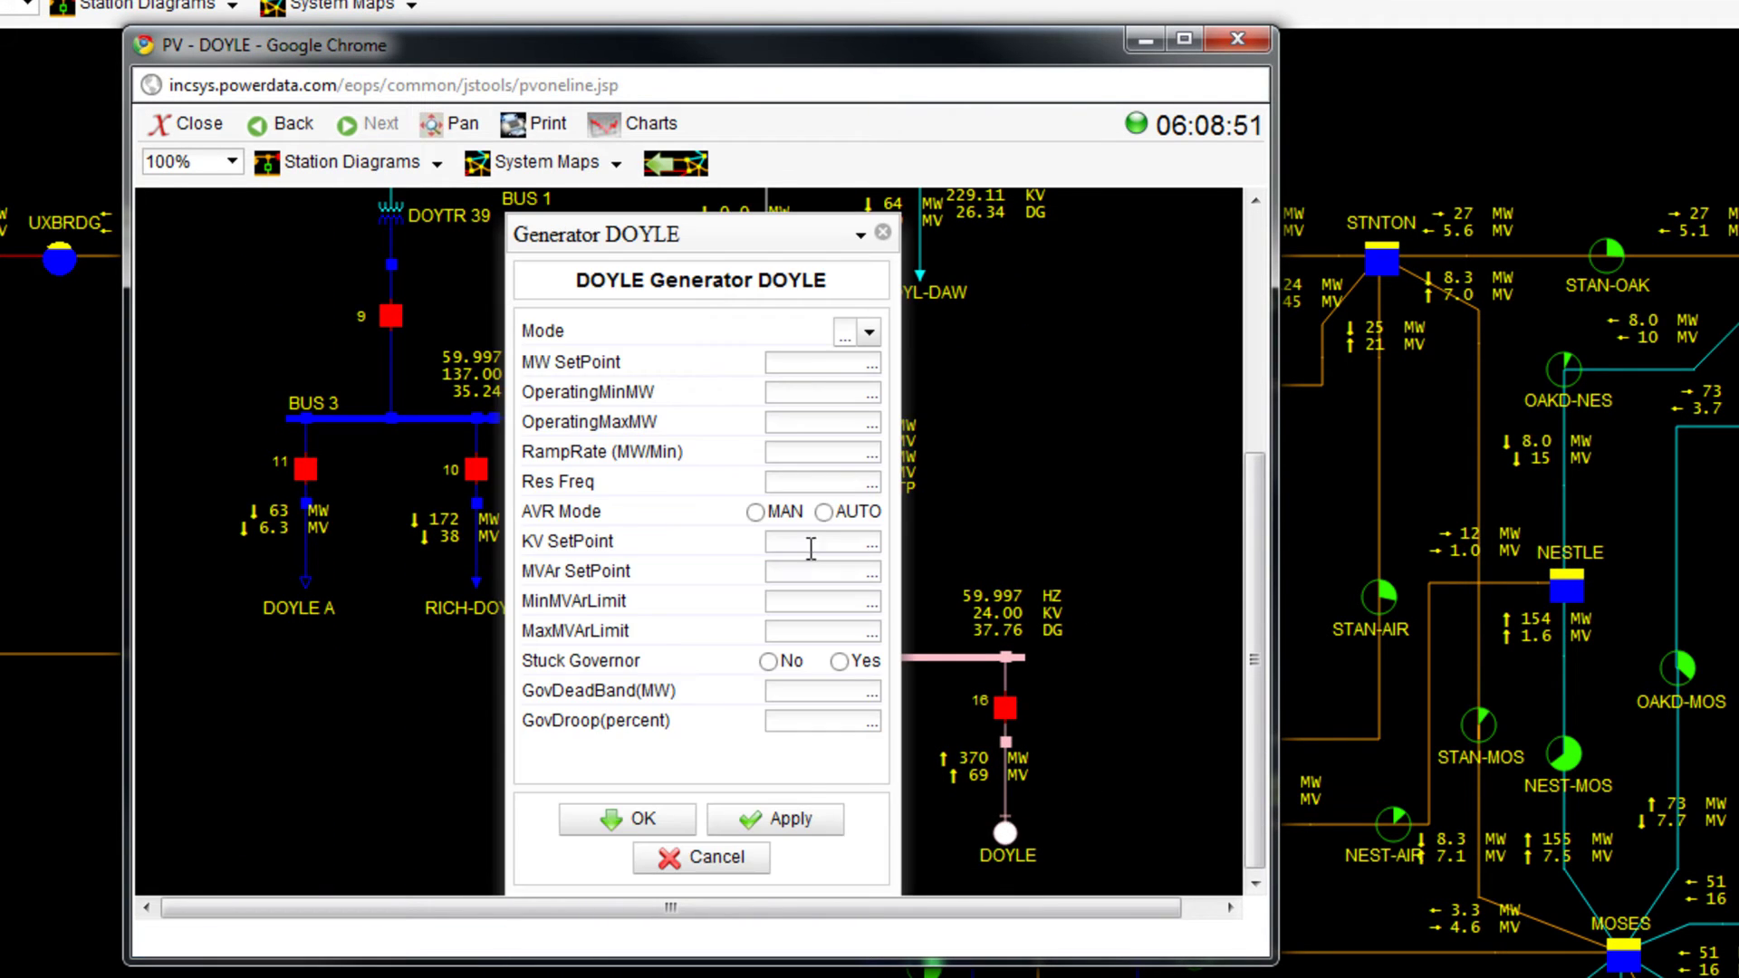
left_click(841, 362)
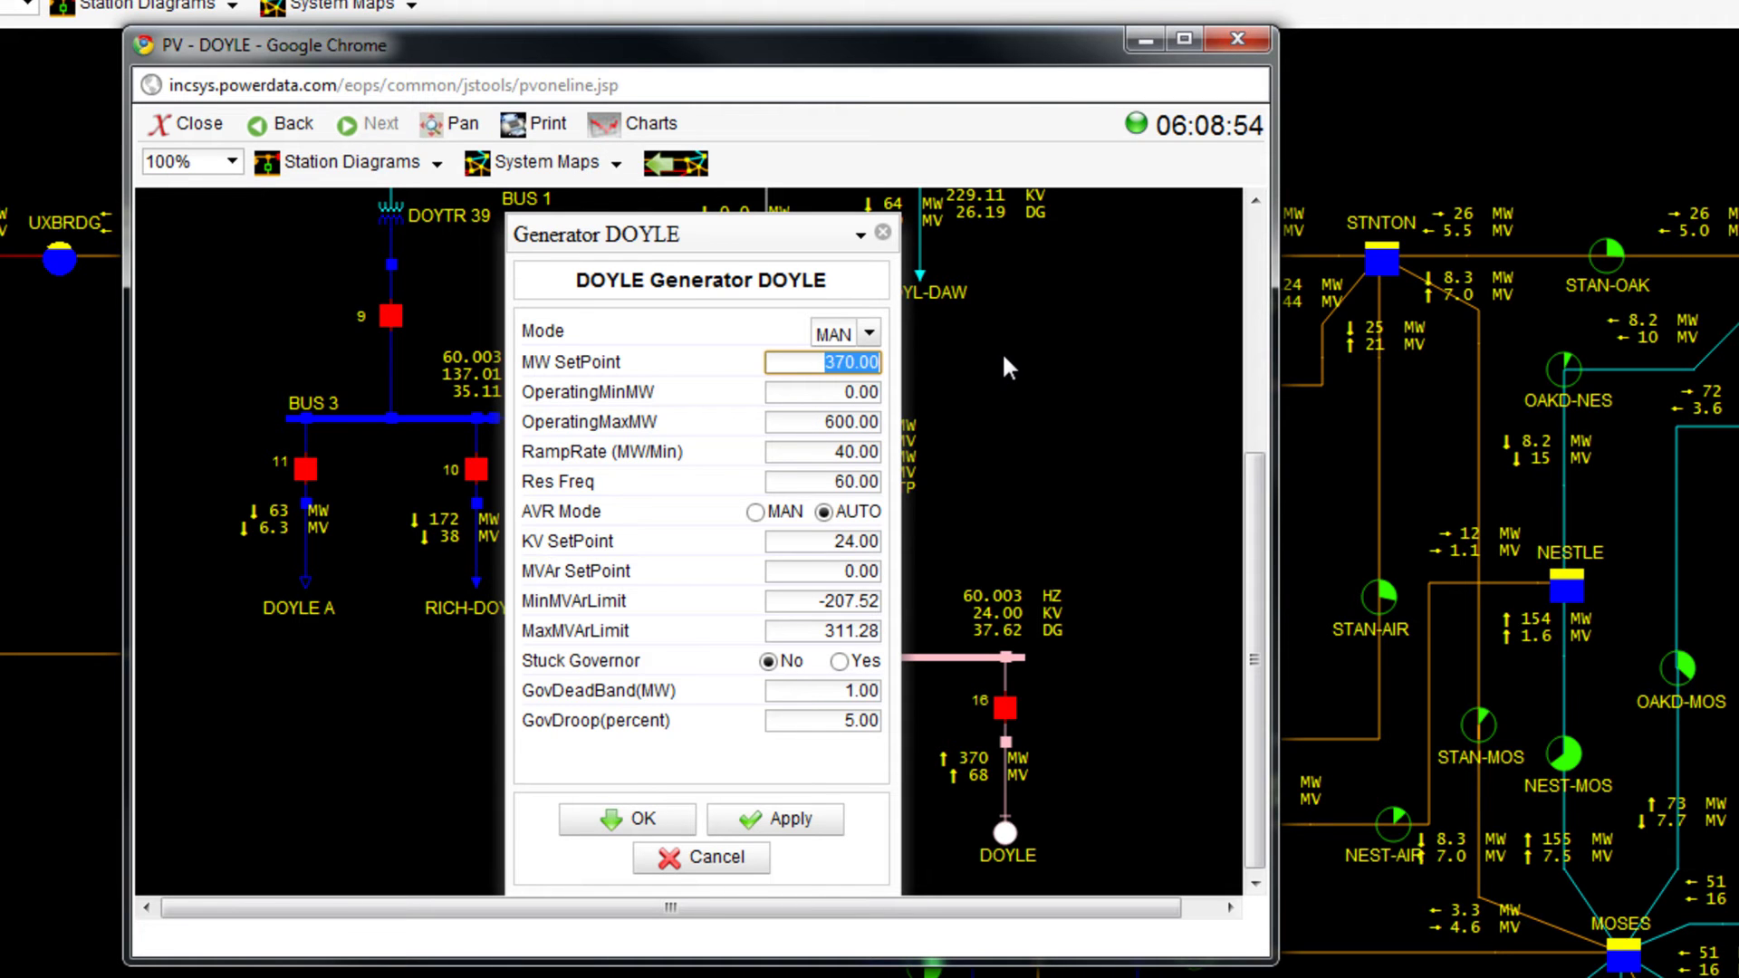
type("300")
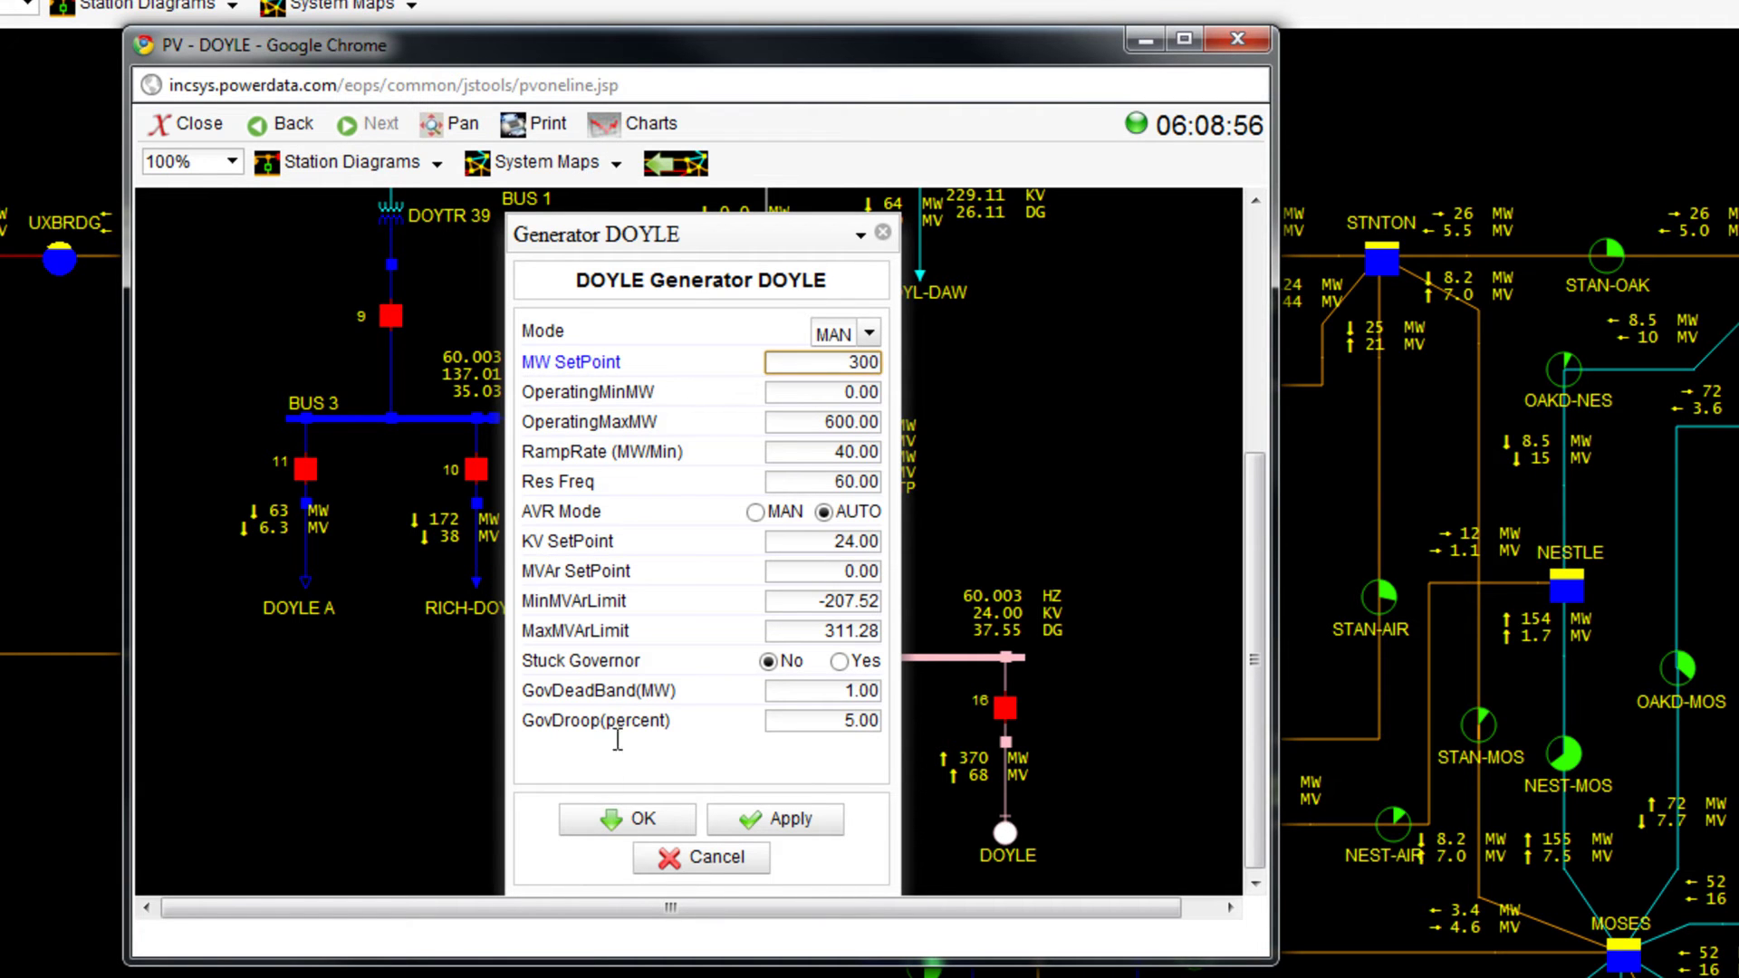
left_click(625, 819)
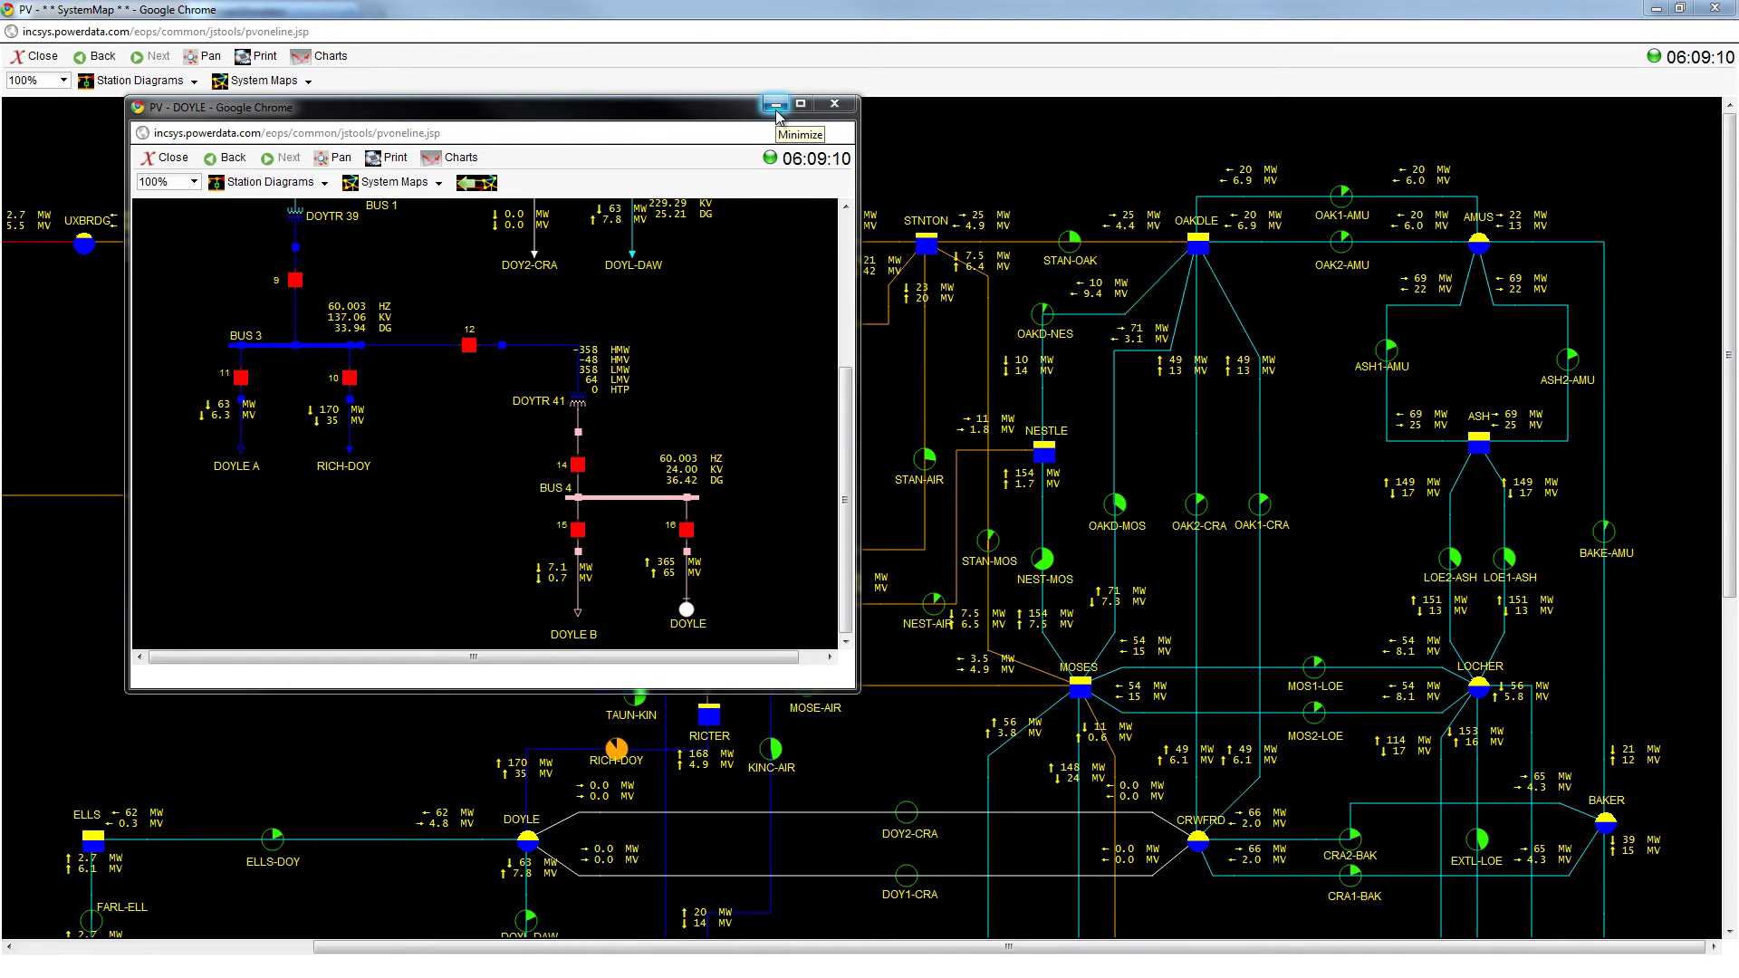
- Minimize the DOYLE popup to watch STAN-BEA flow, then bring up the AMUS station popup
left_click(775, 105)
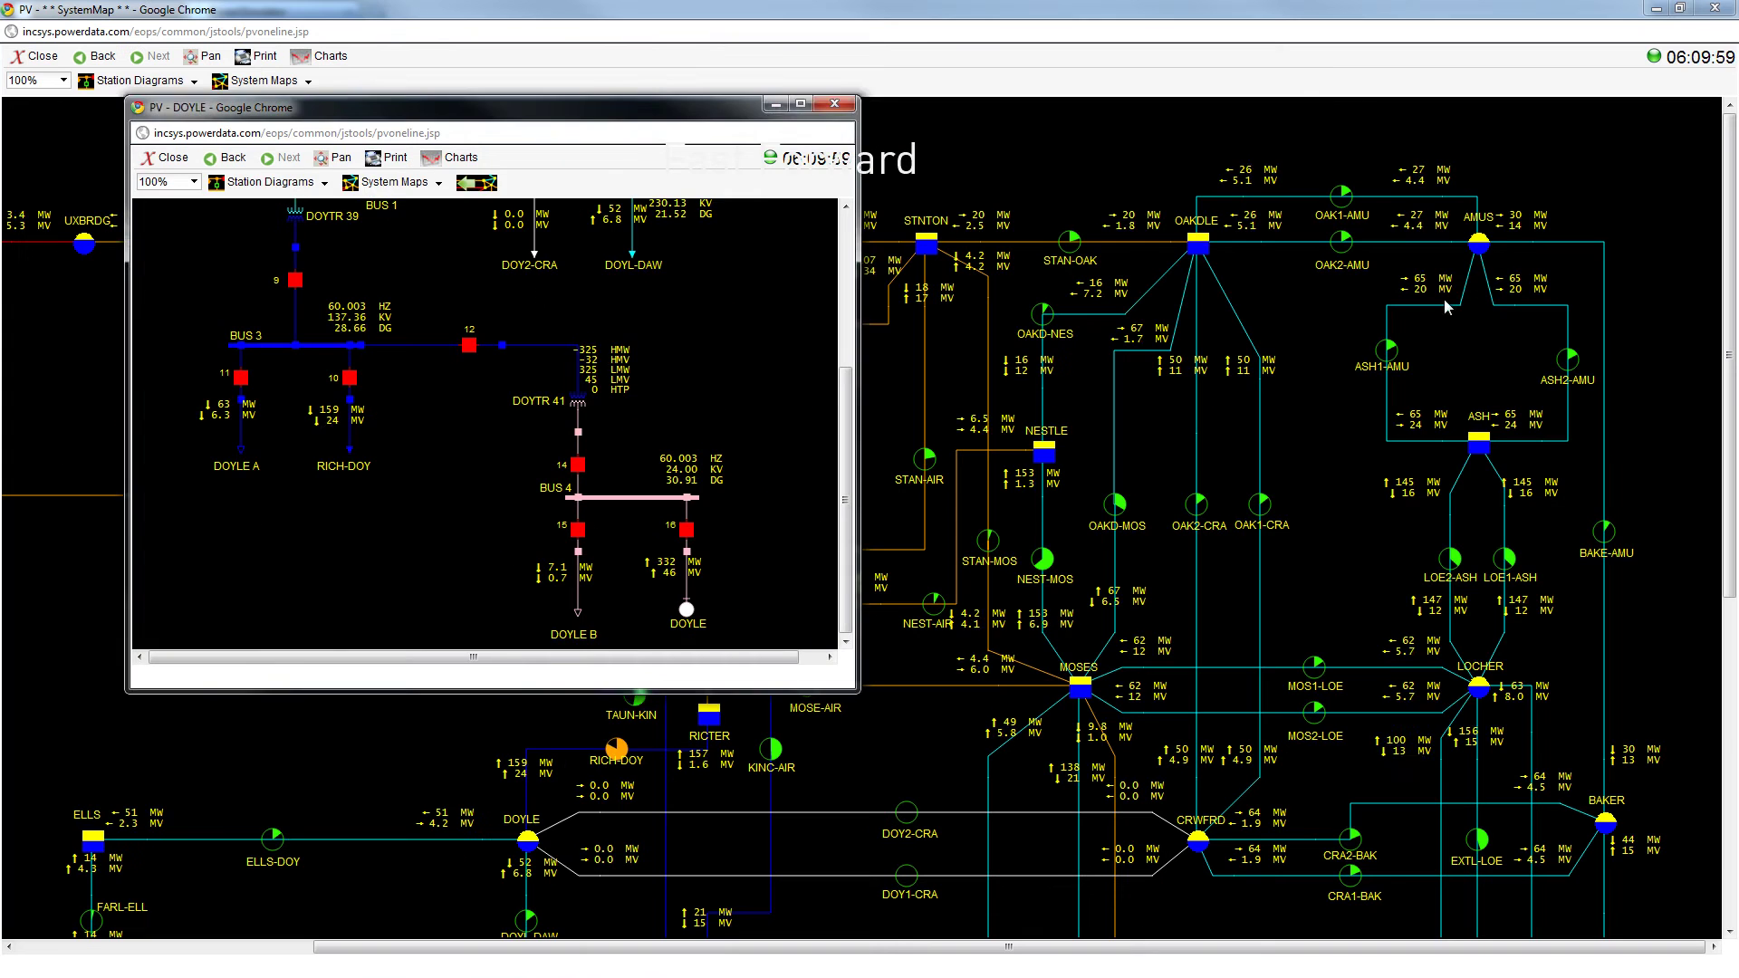
left_click(1478, 243)
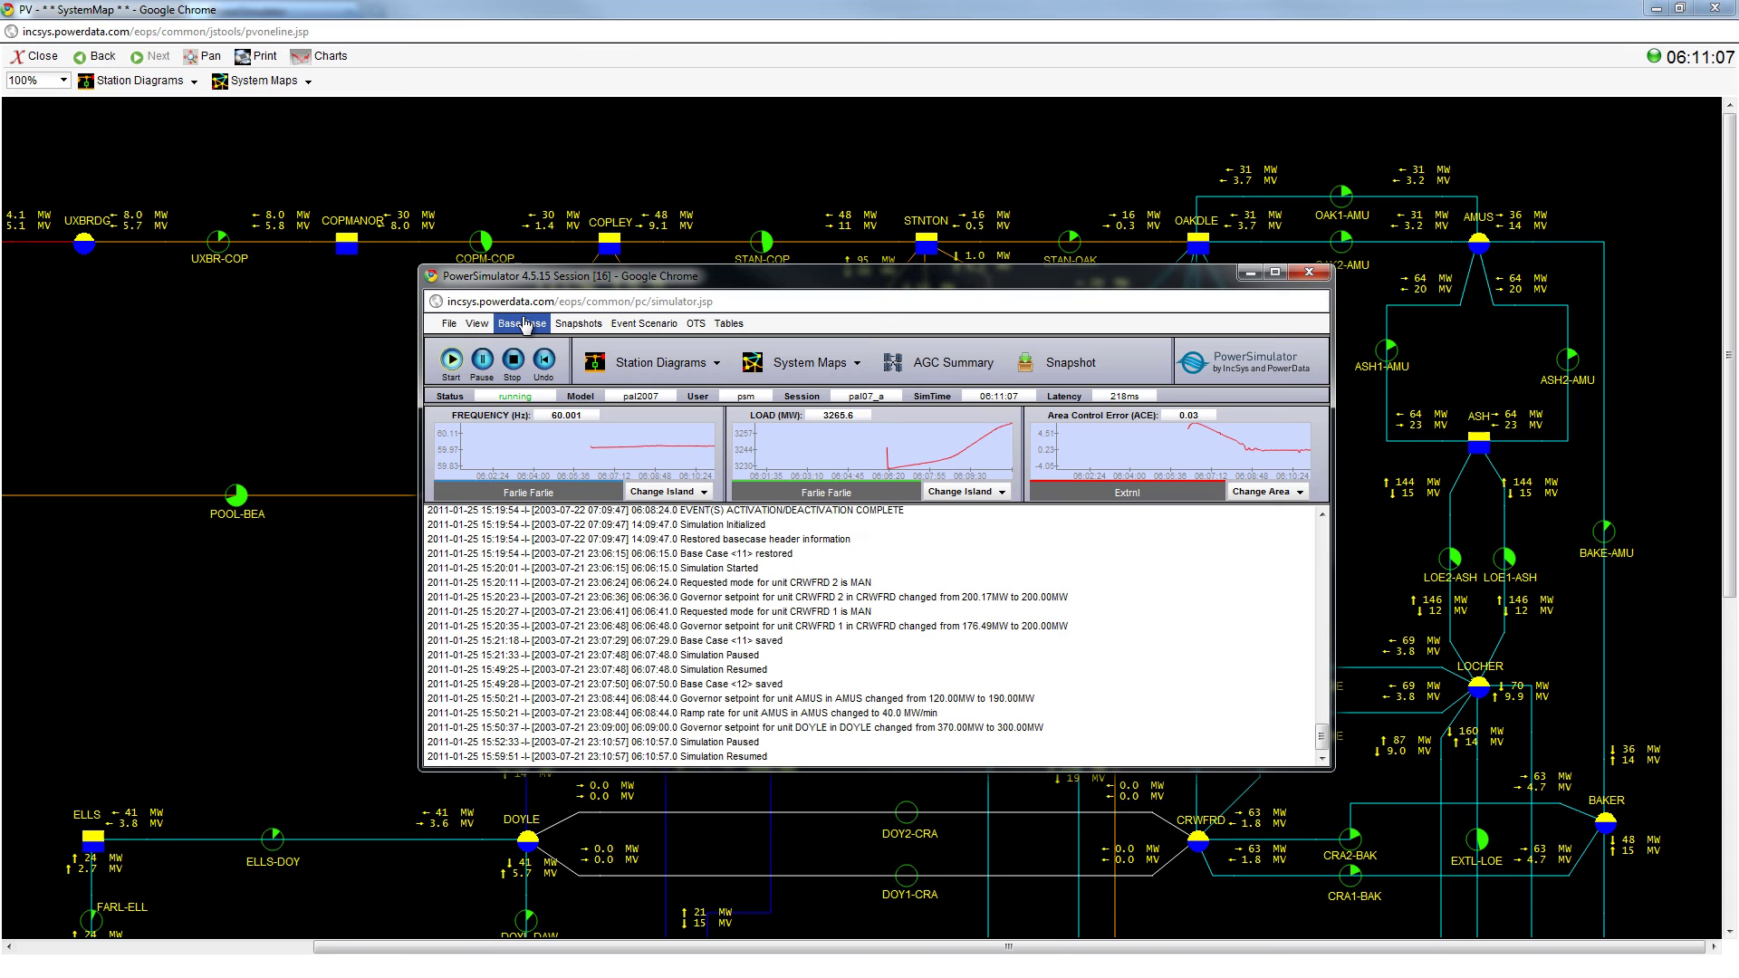
- Load the saved 'generator redispatch video_2' base case and start the simulation running
left_click(524, 324)
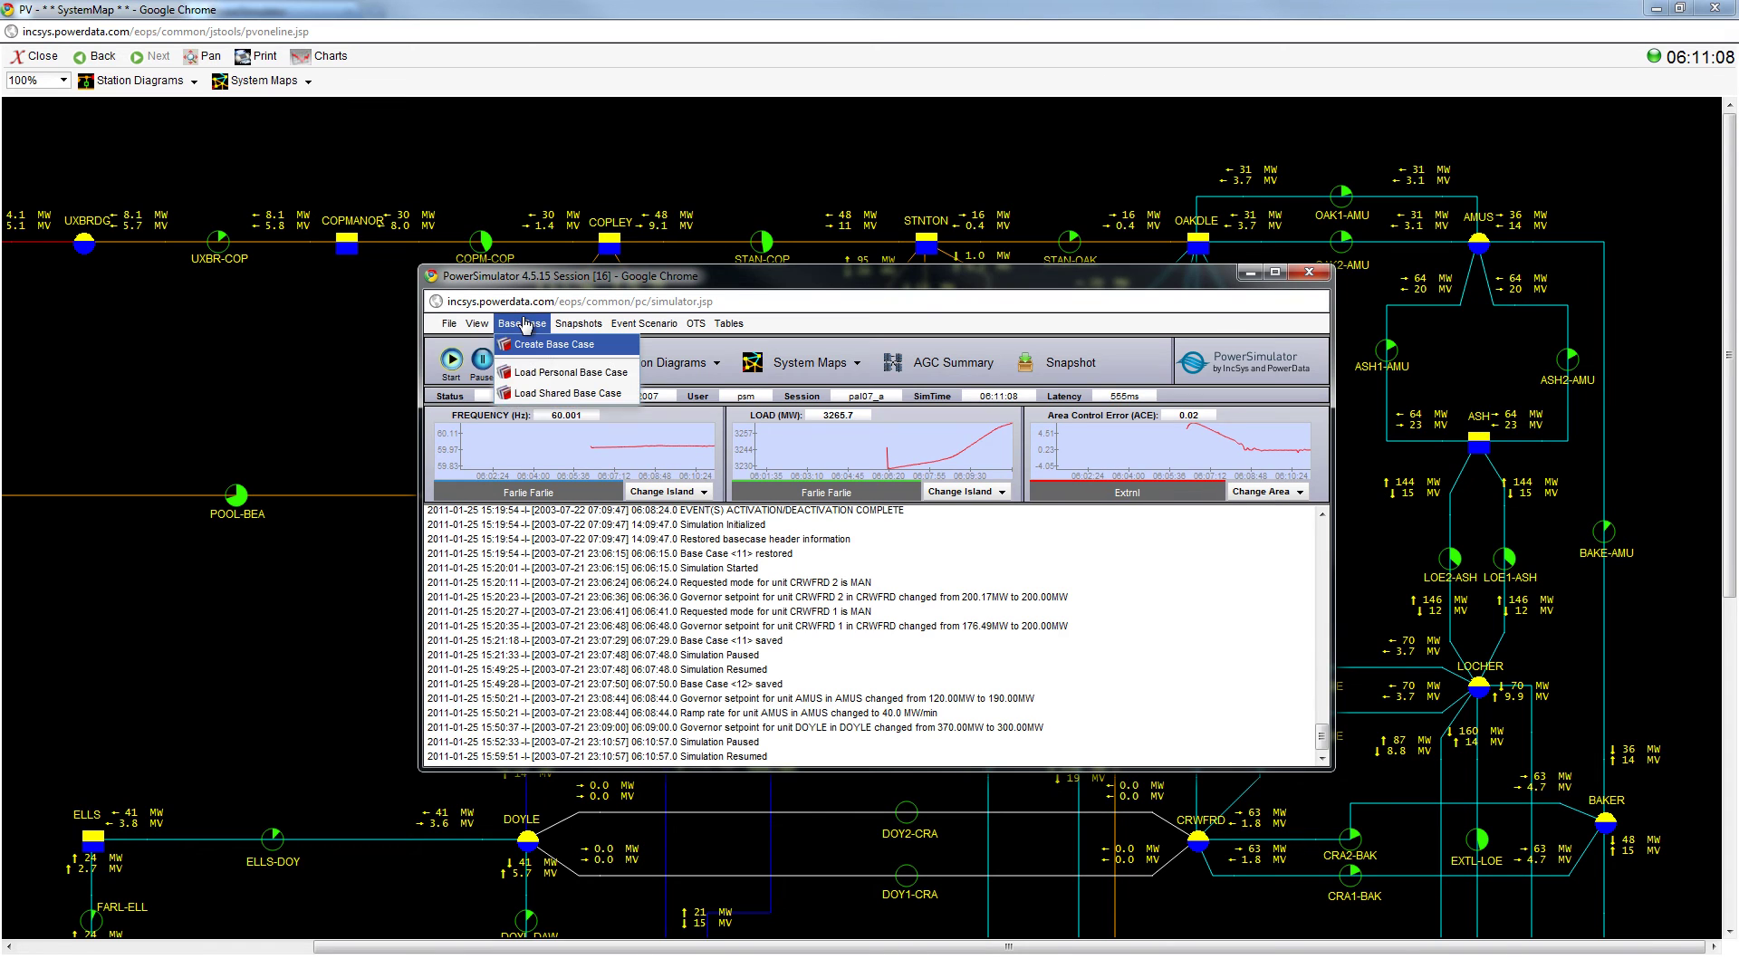
left_click(544, 384)
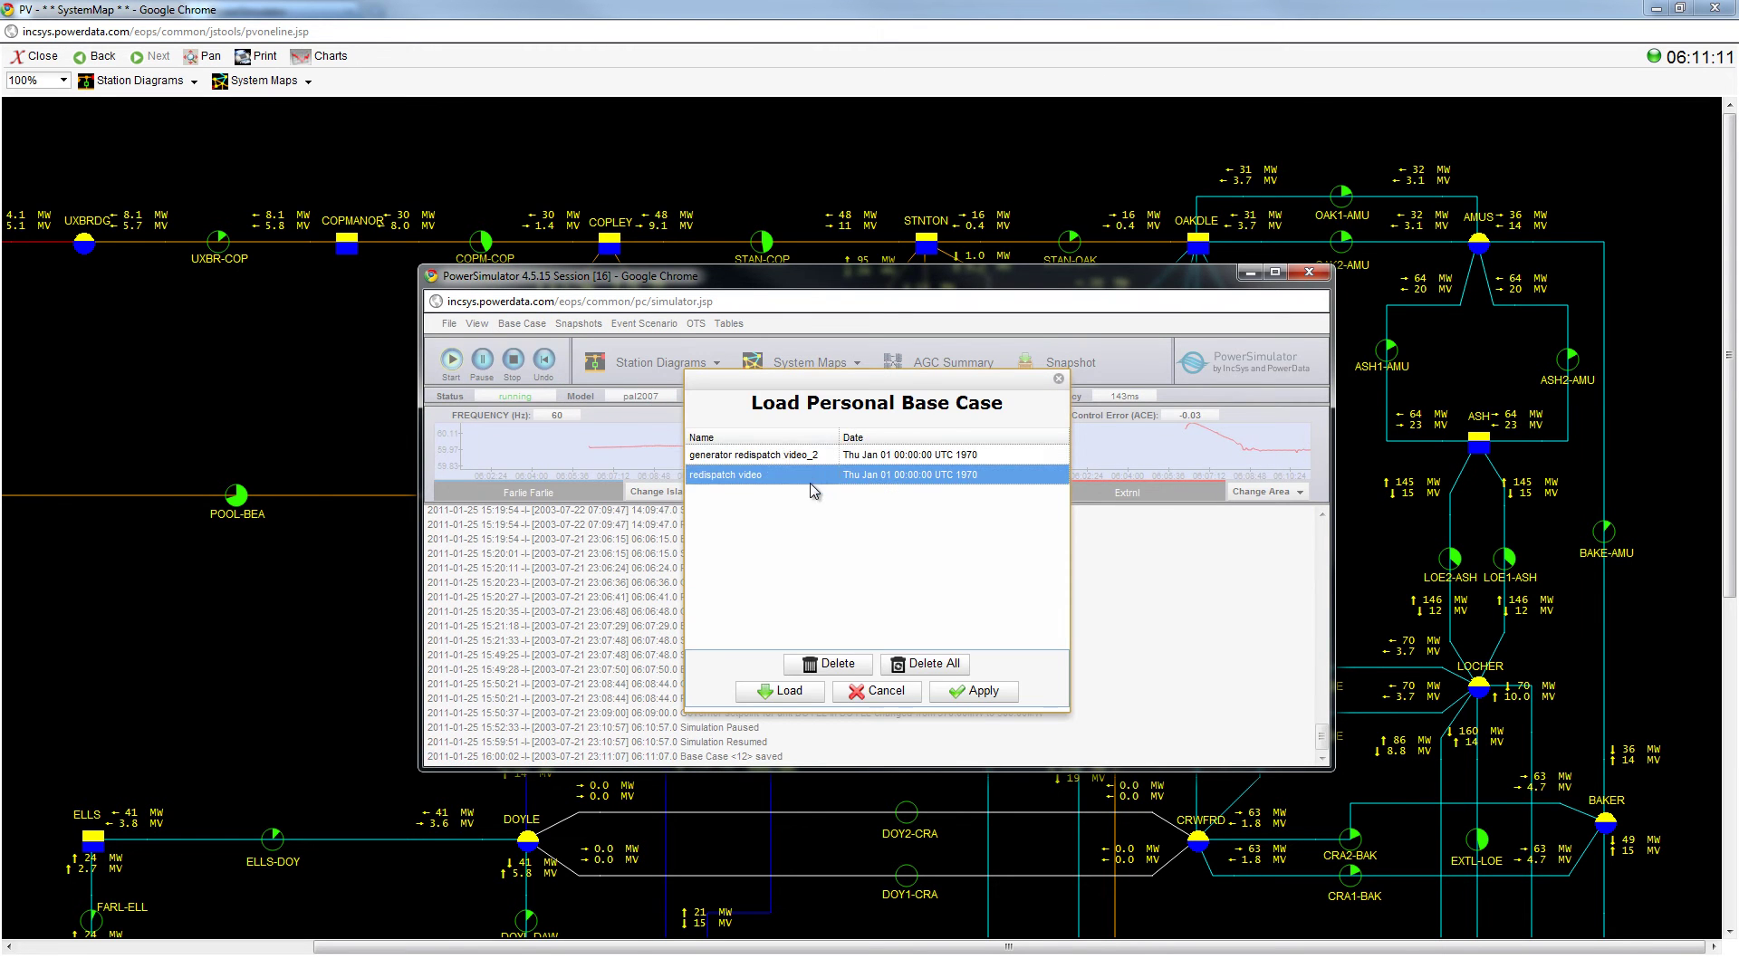
left_click(811, 458)
left_click(784, 693)
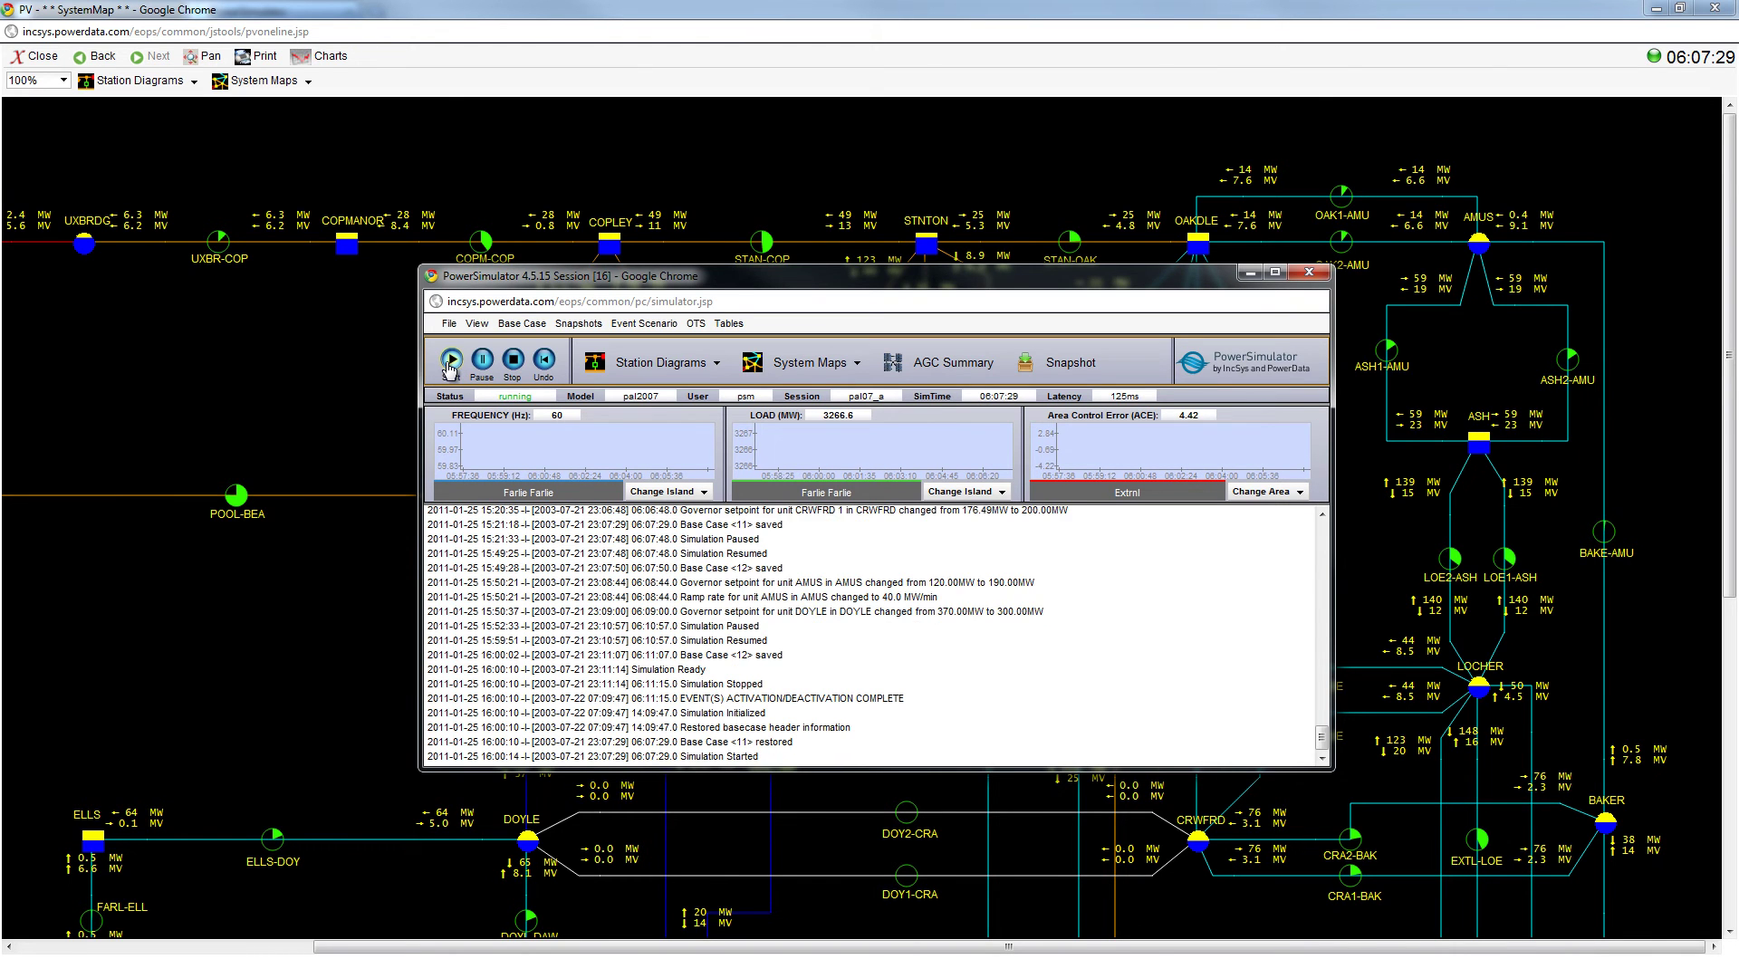
left_click(450, 361)
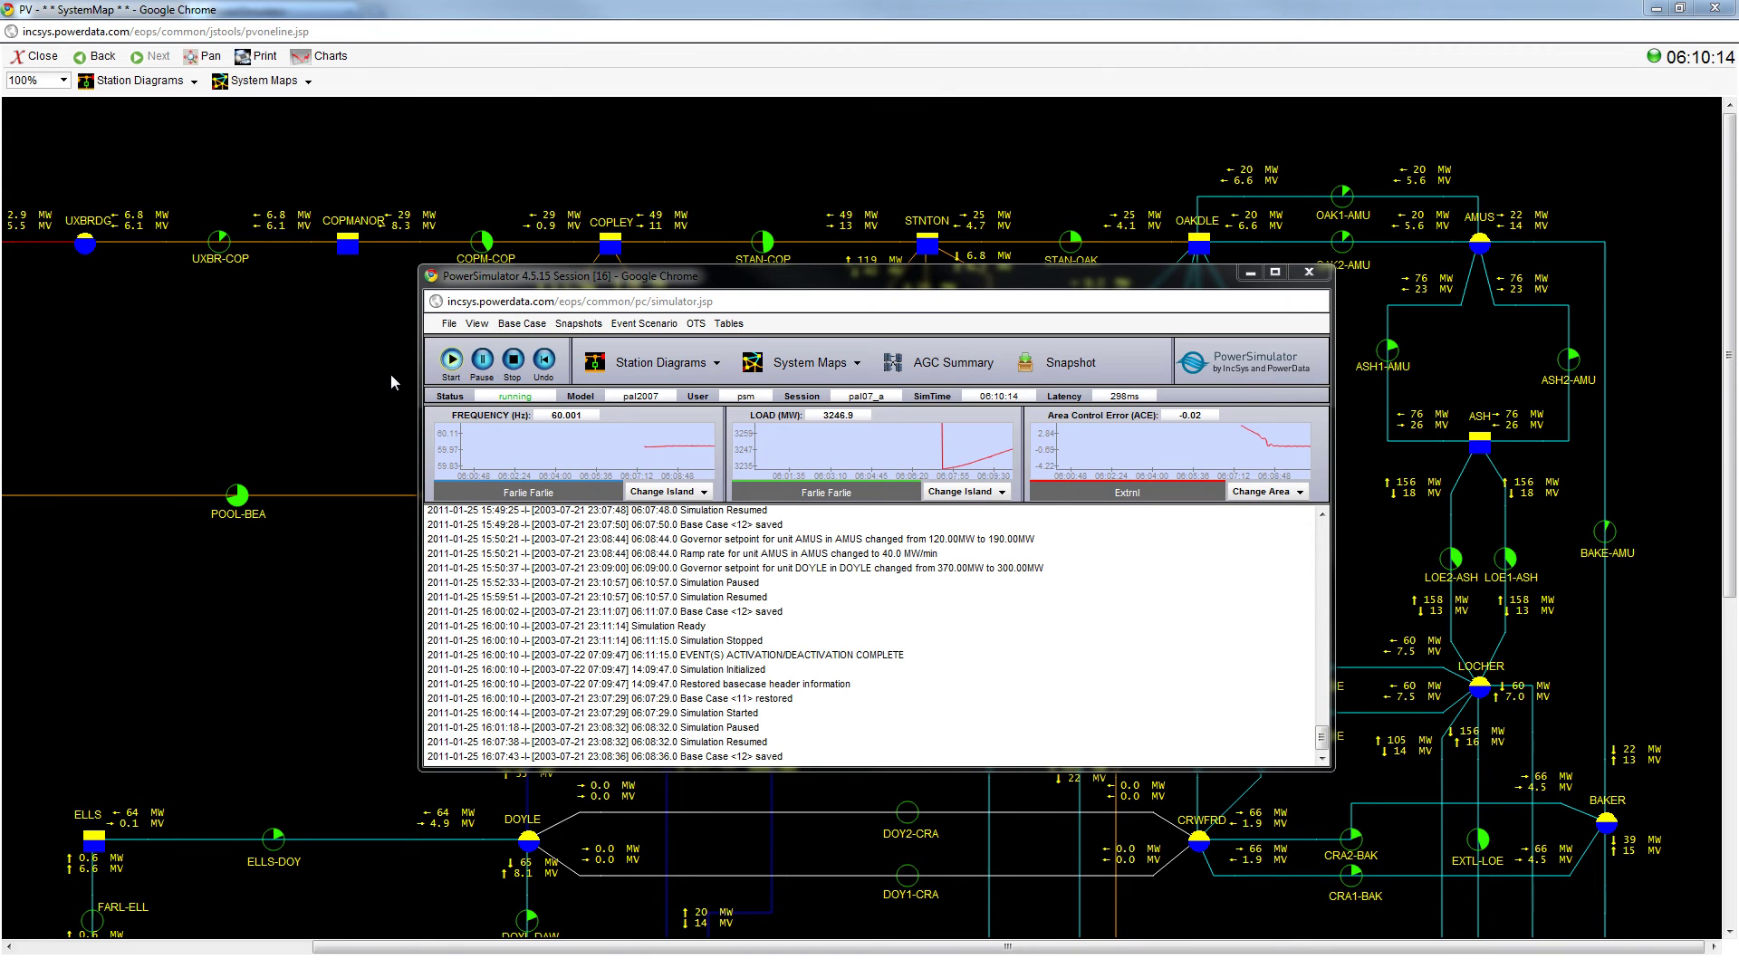
- Activate the system map and open the DOYLE station diagram in a separate window
left_click(407, 369)
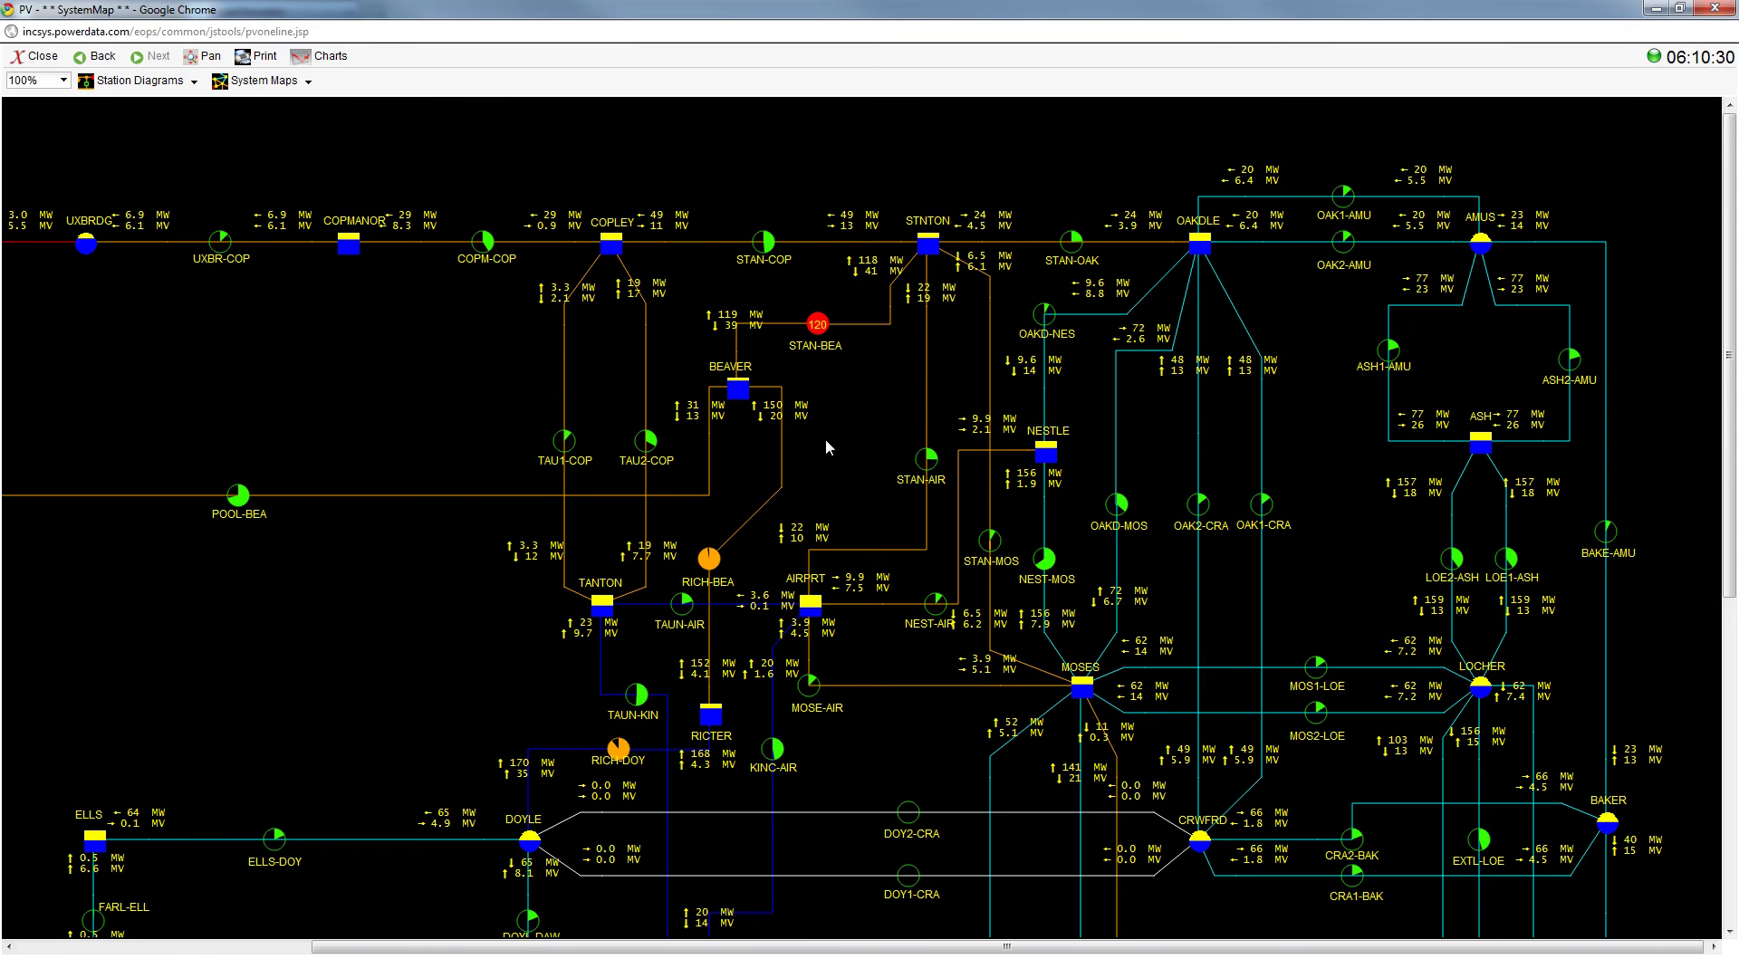
left_click(535, 844, "shift")
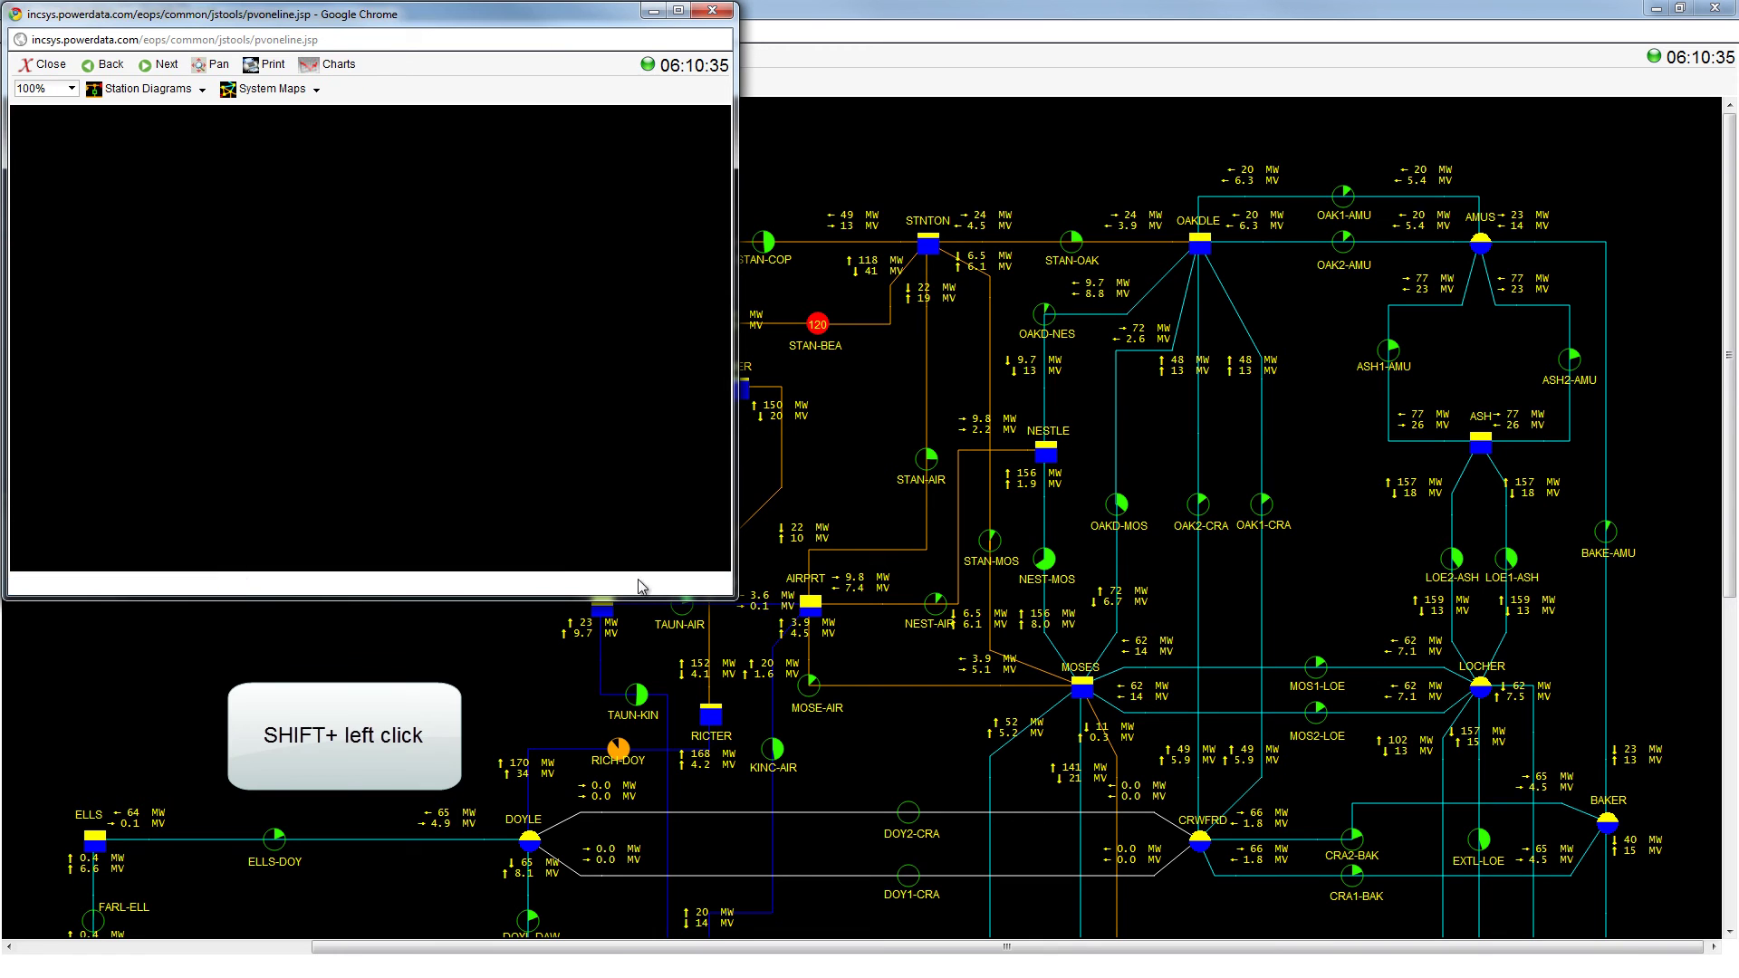
- Open AMUS's diagram beside DOYLE's and stretch both windows taller to show their generators
left_click(1490, 254, "shift")
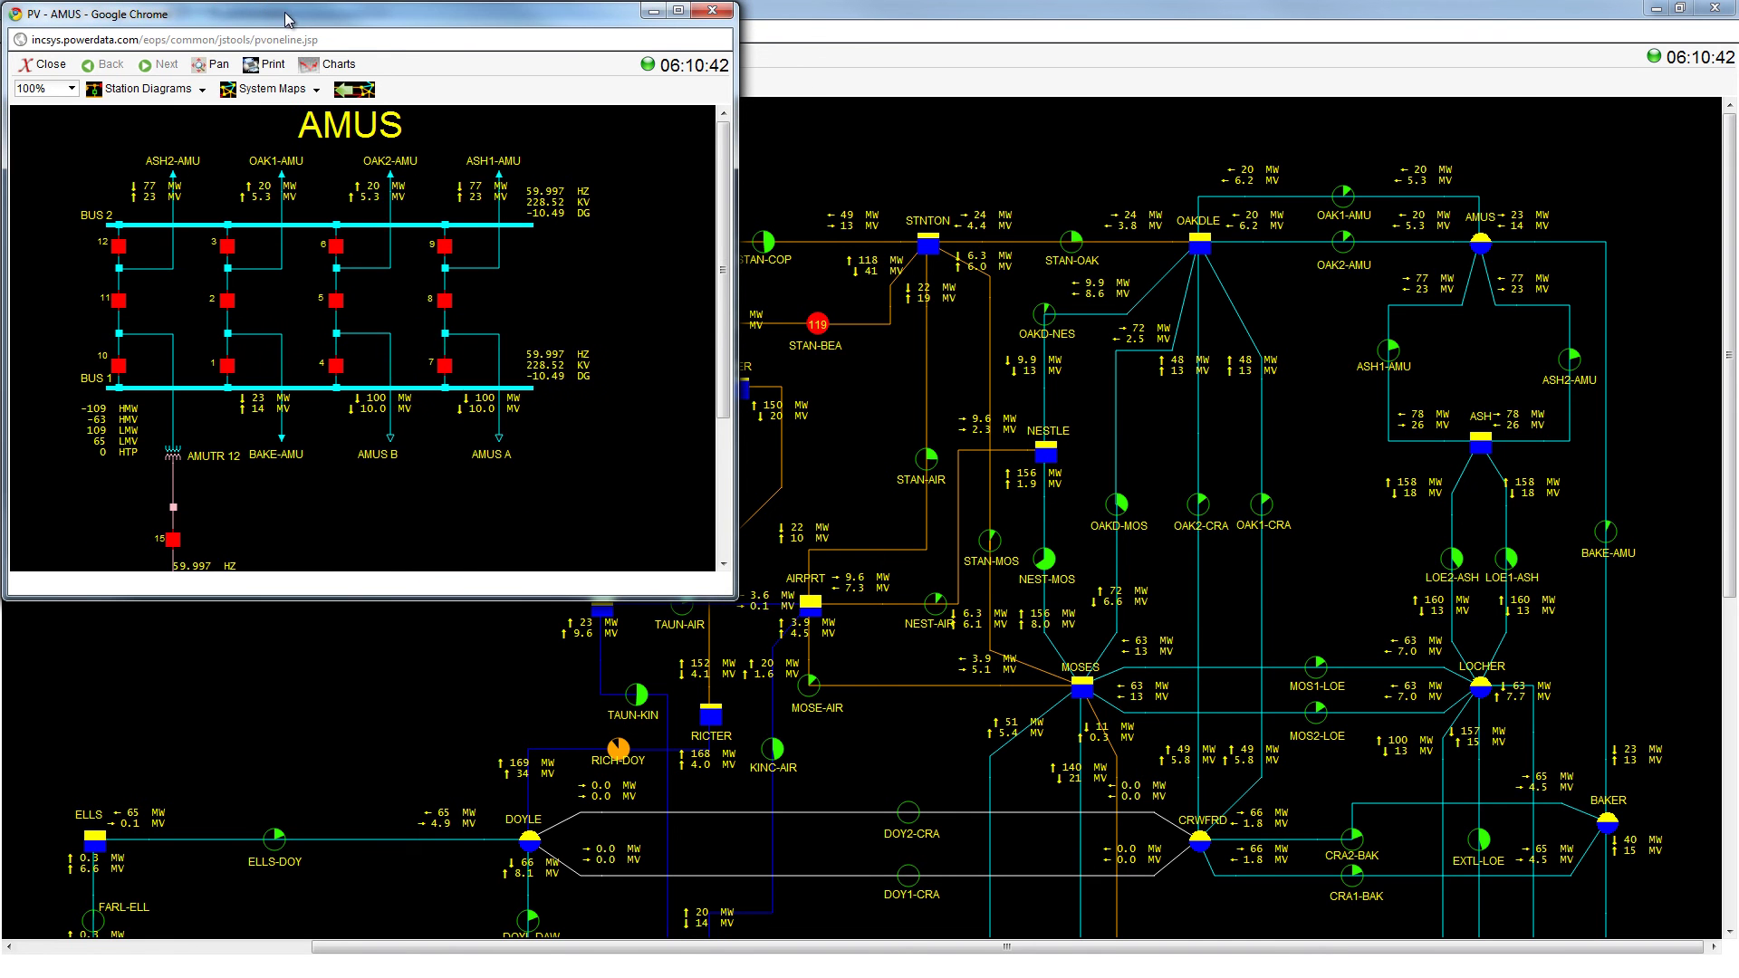
left_click_drag(287, 19, 1058, 19)
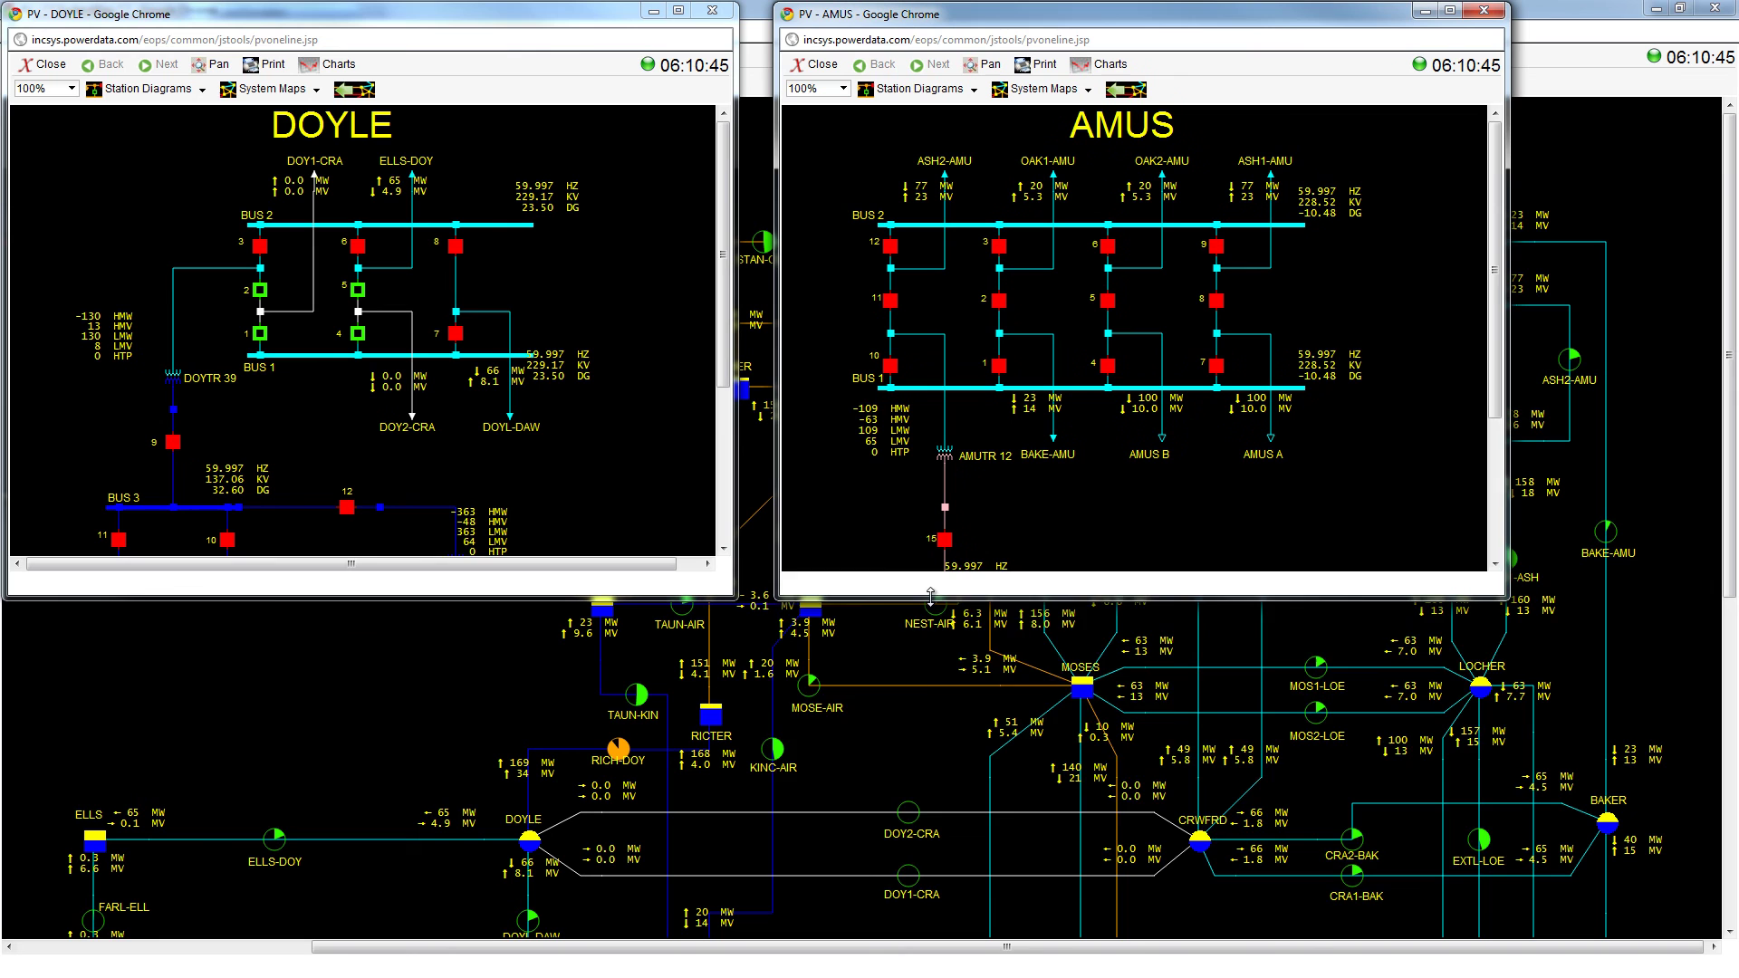
left_click_drag(930, 596, 930, 879)
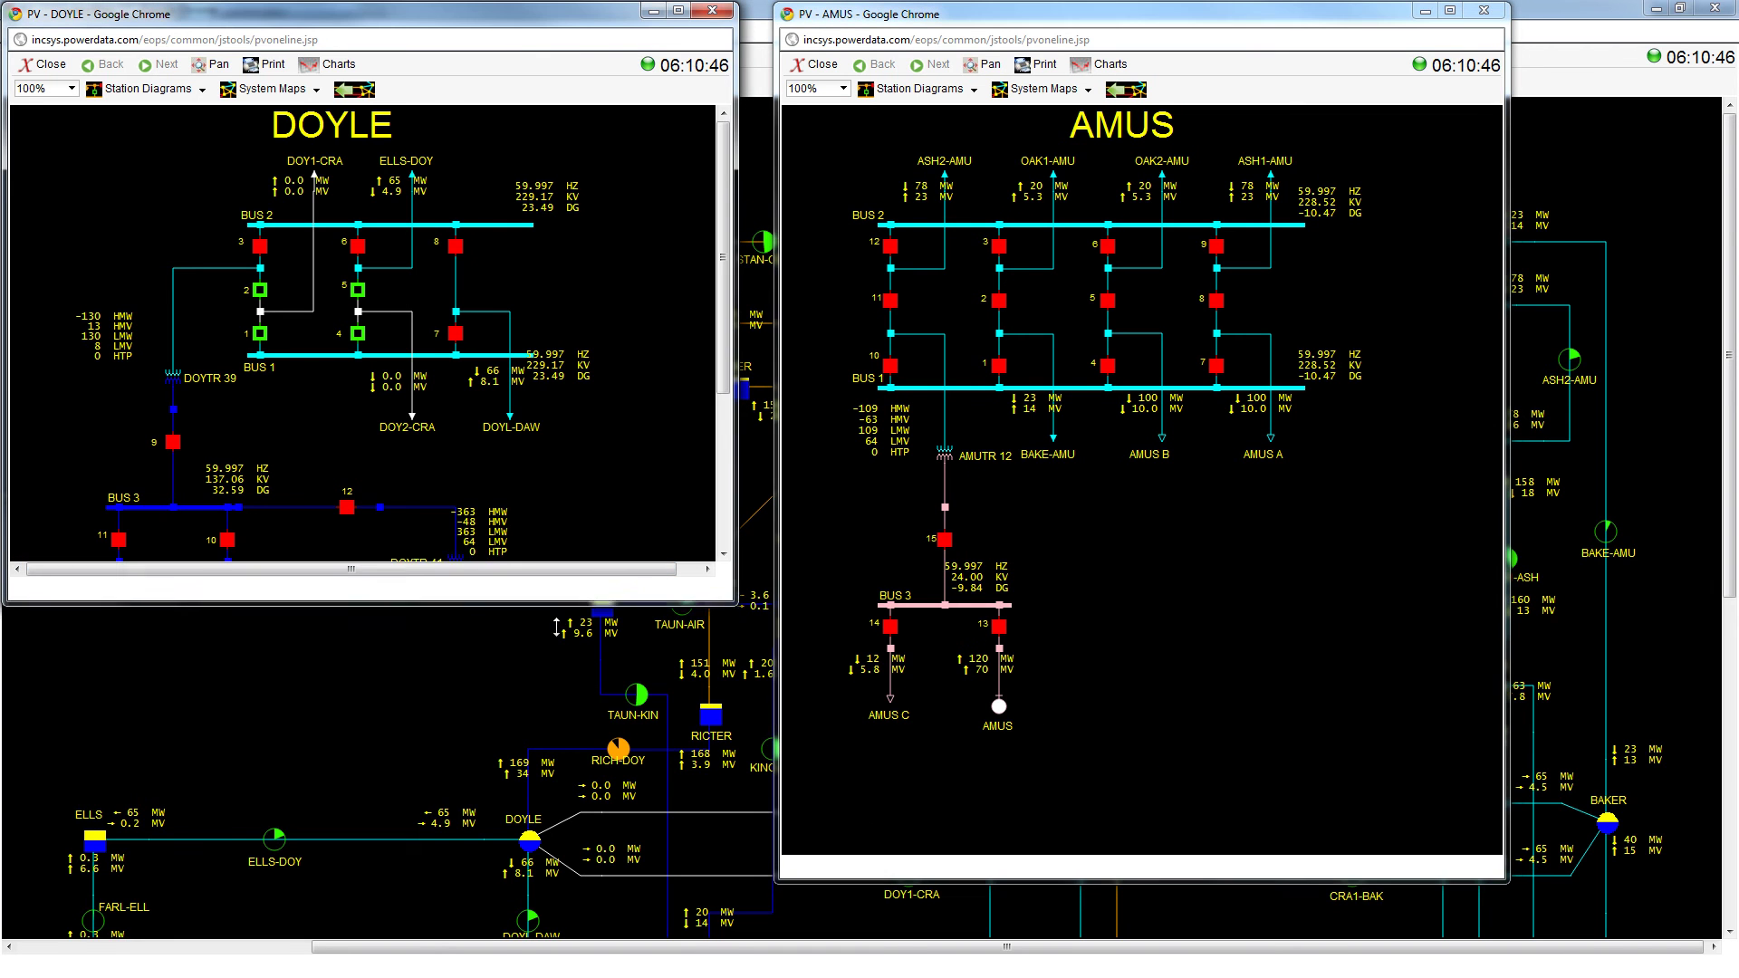
left_click_drag(557, 625, 598, 877)
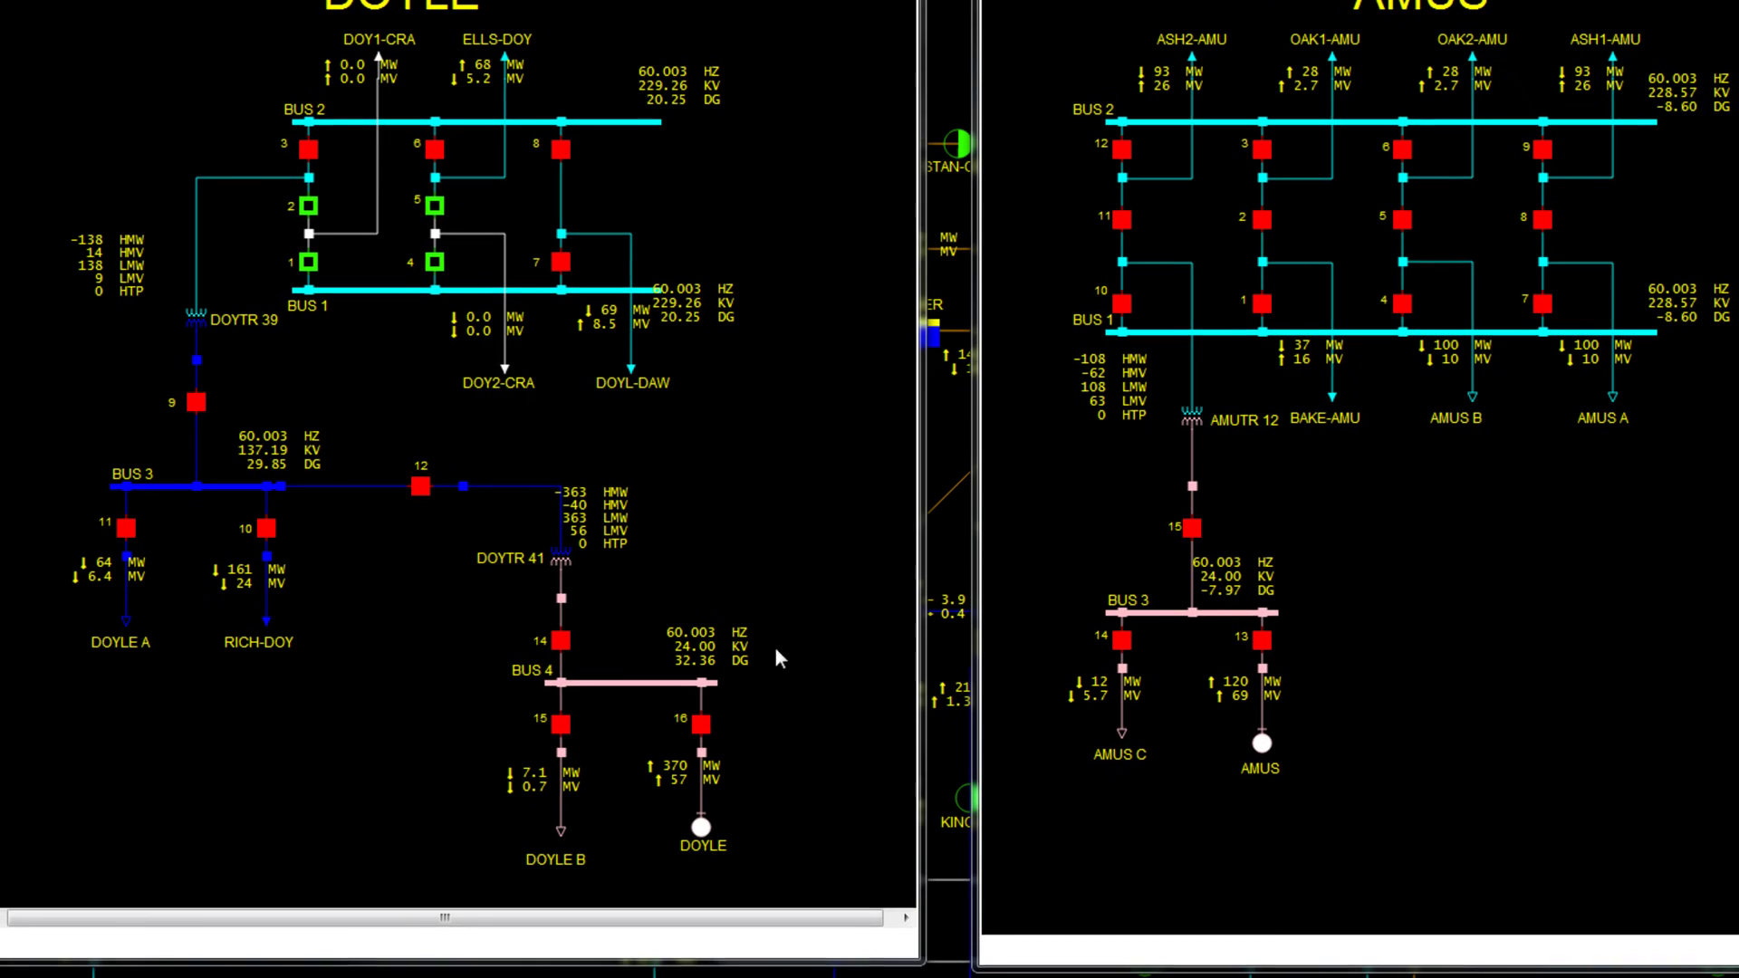
- Set the AMUS generator to a 190 MW setpoint with a 40 MW/min ramp rate
left_click(712, 852)
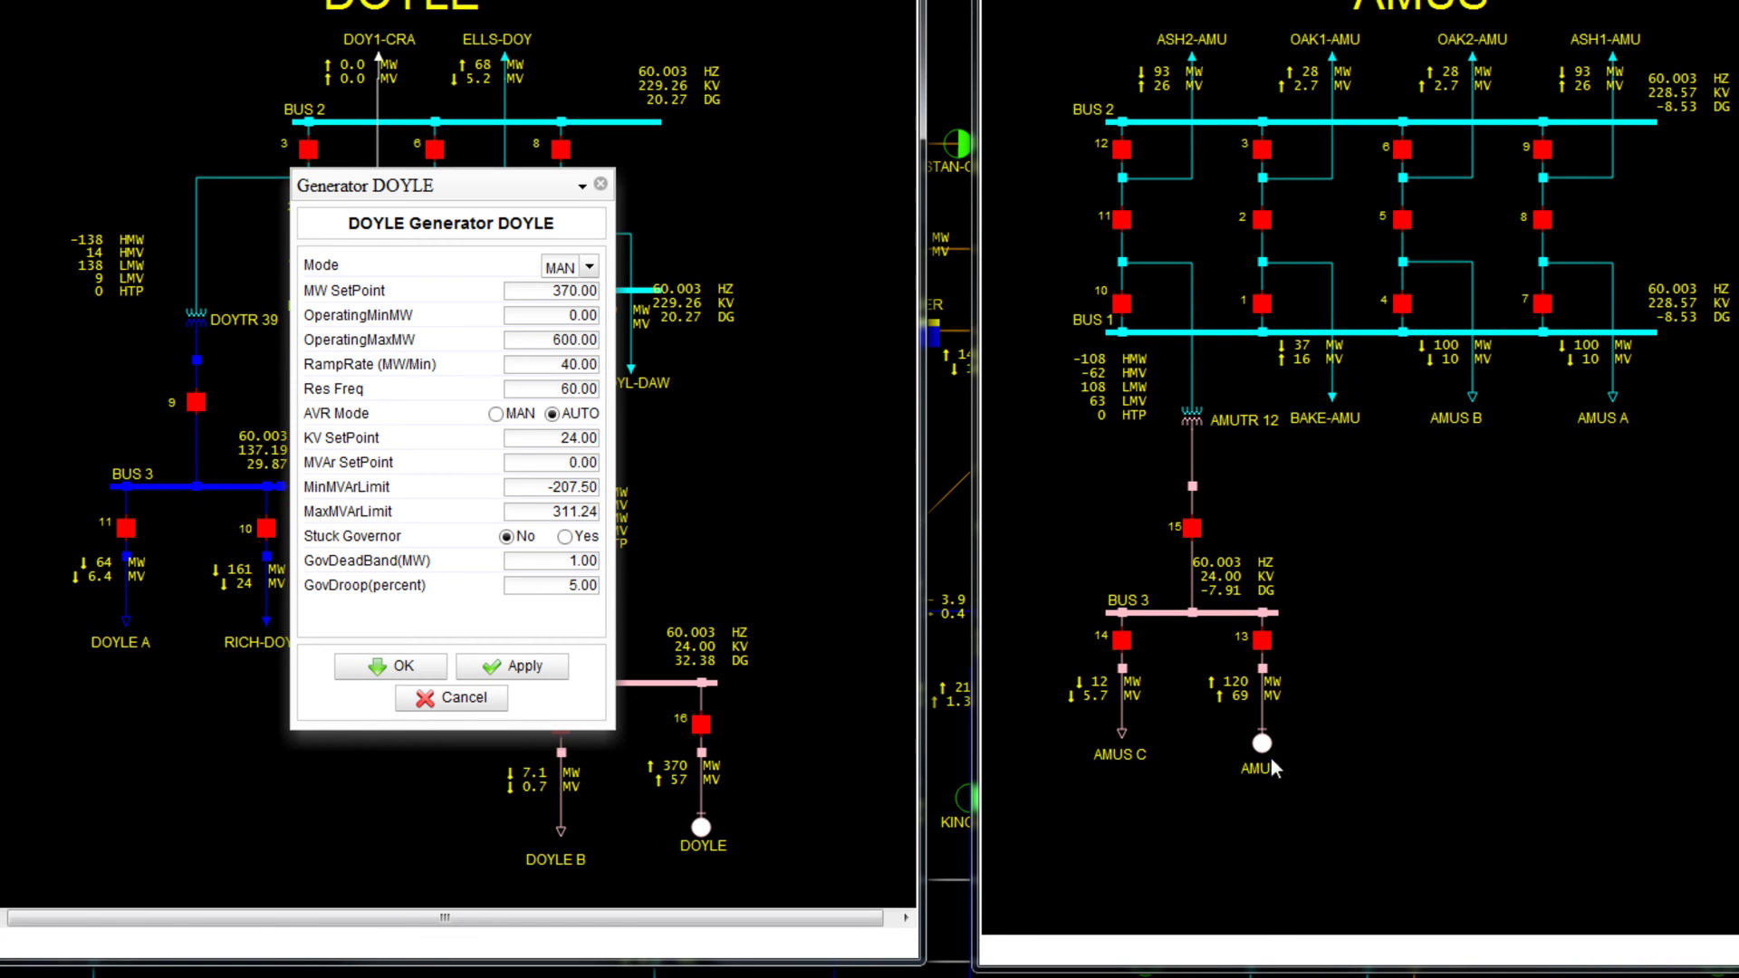
double_click(1261, 744)
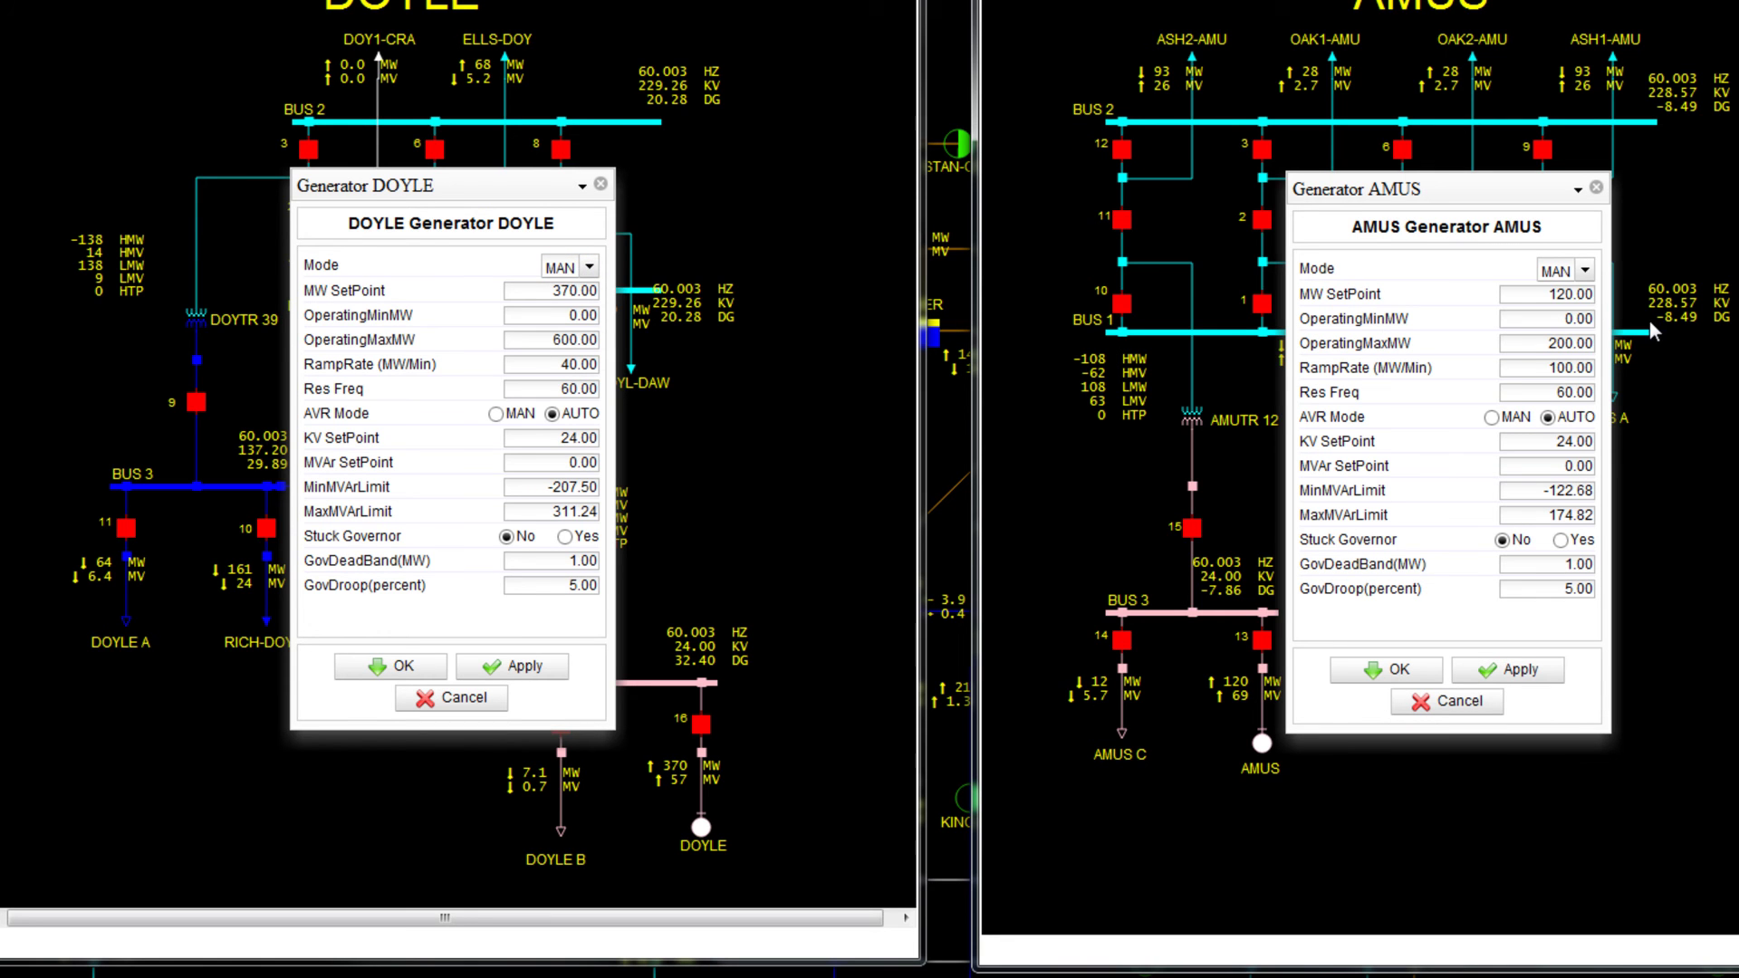
left_click(1549, 293)
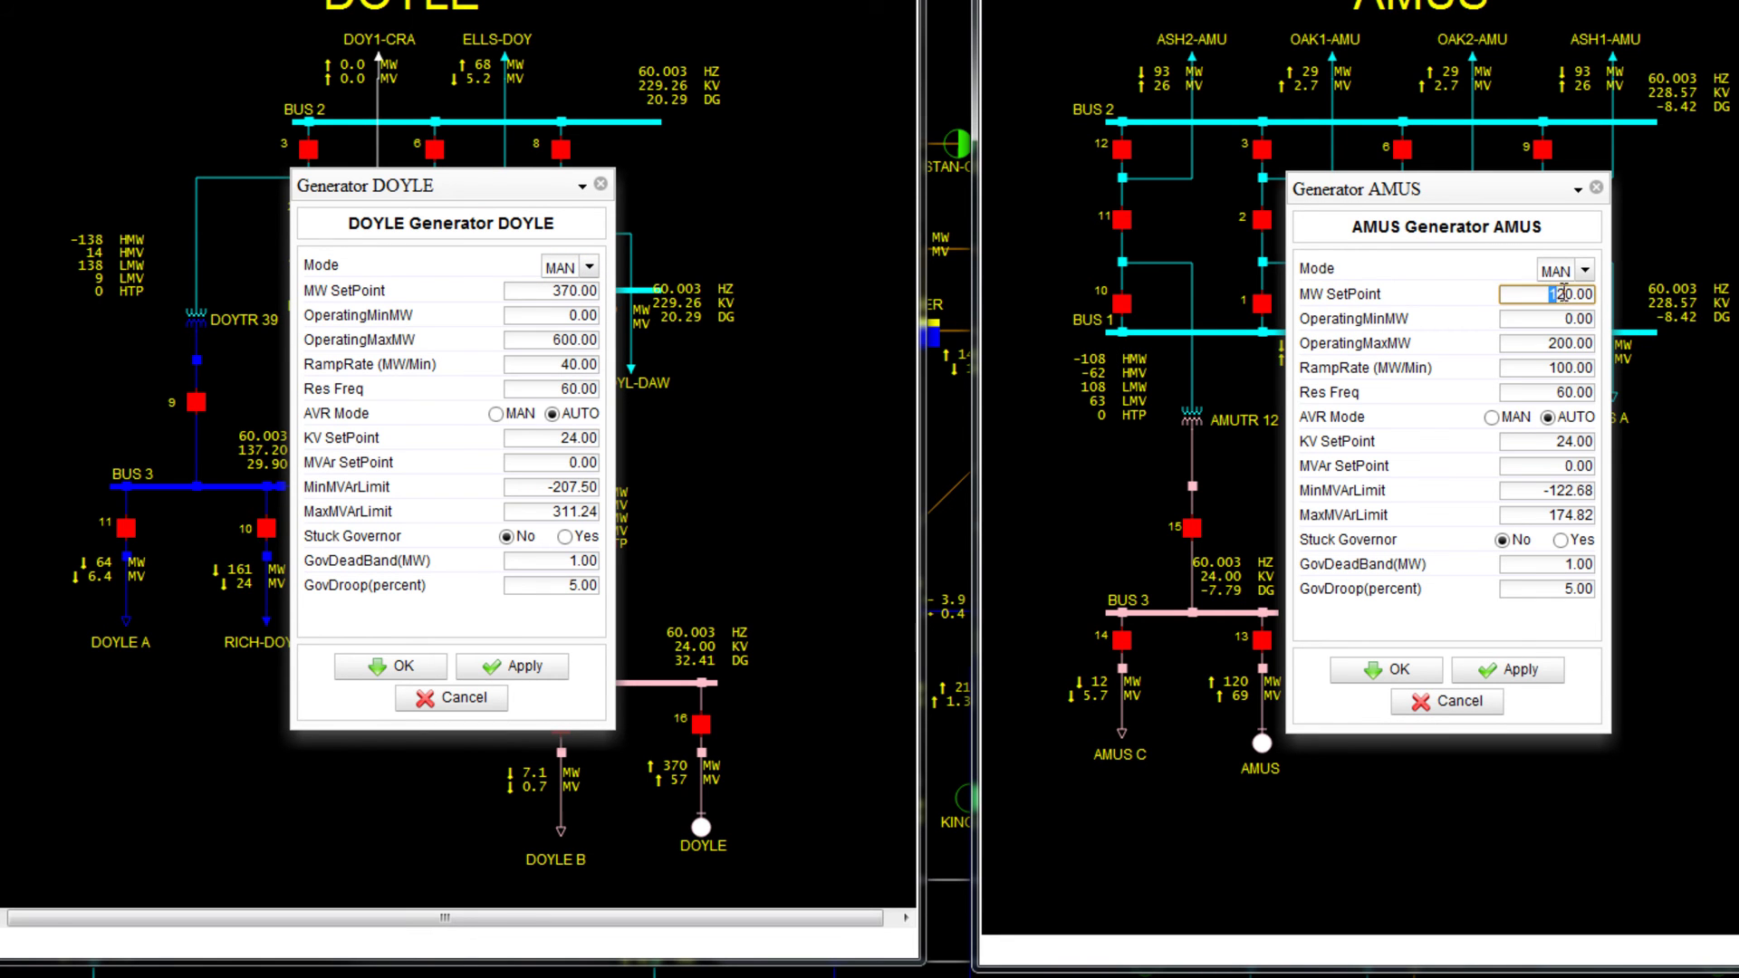
left_click_drag(1563, 292, 1575, 294)
type("190")
left_click(1543, 365)
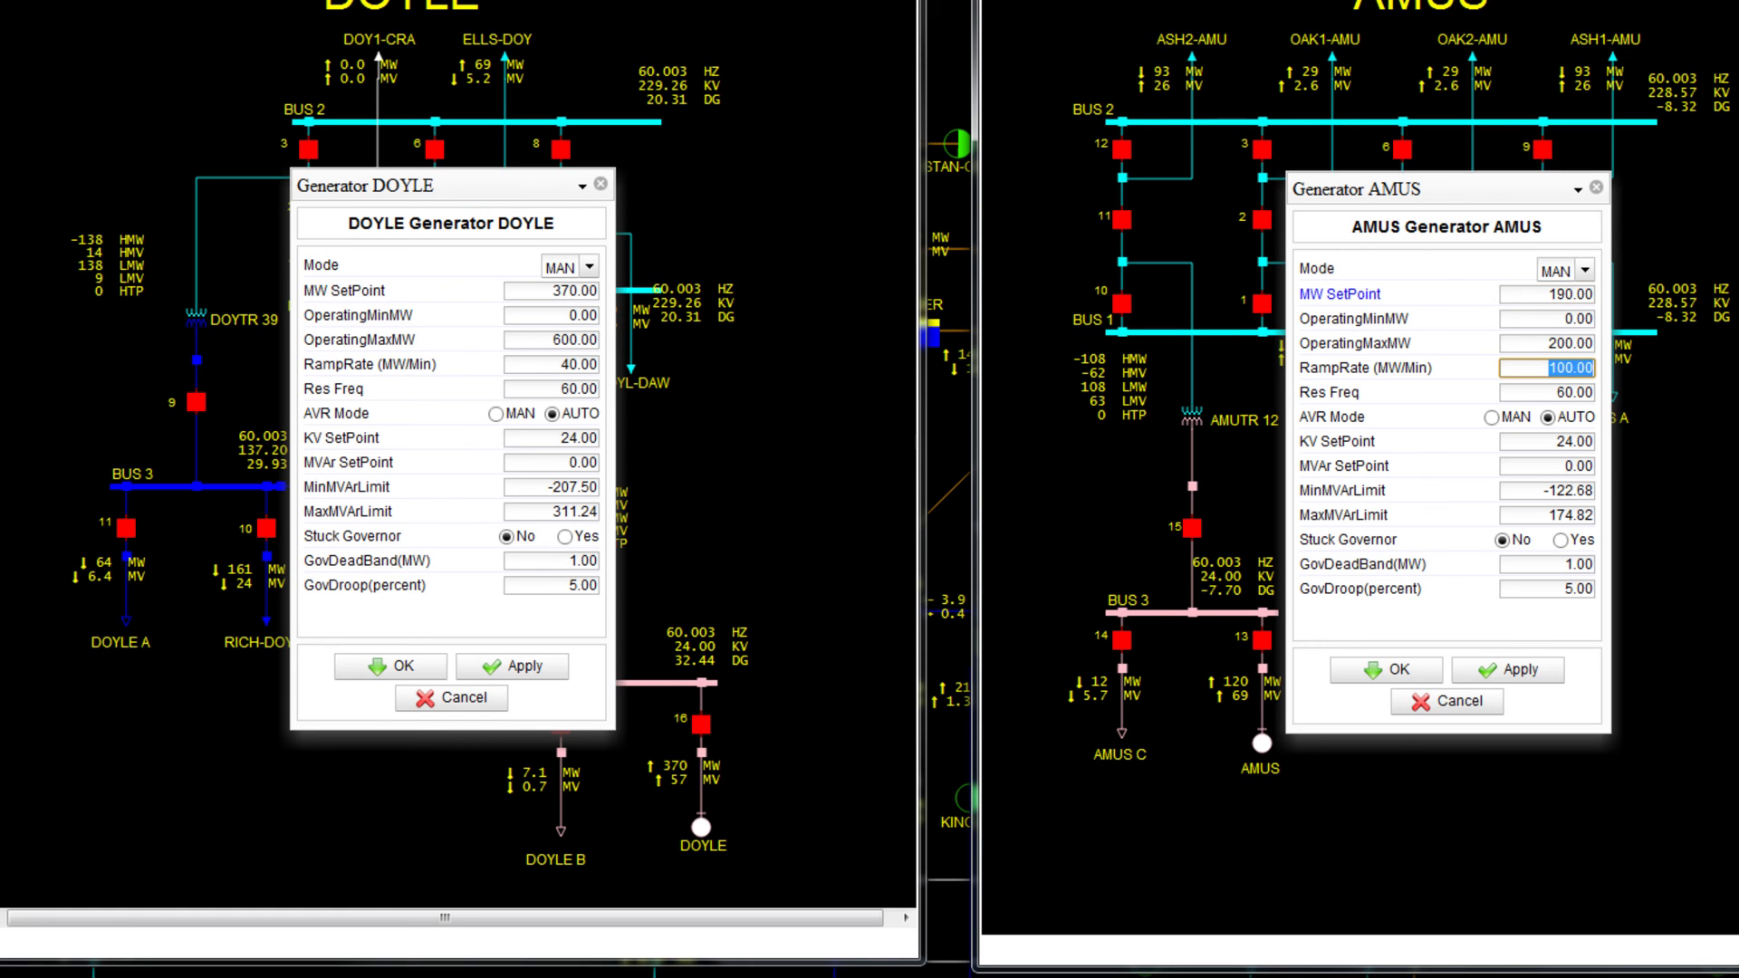
type("40")
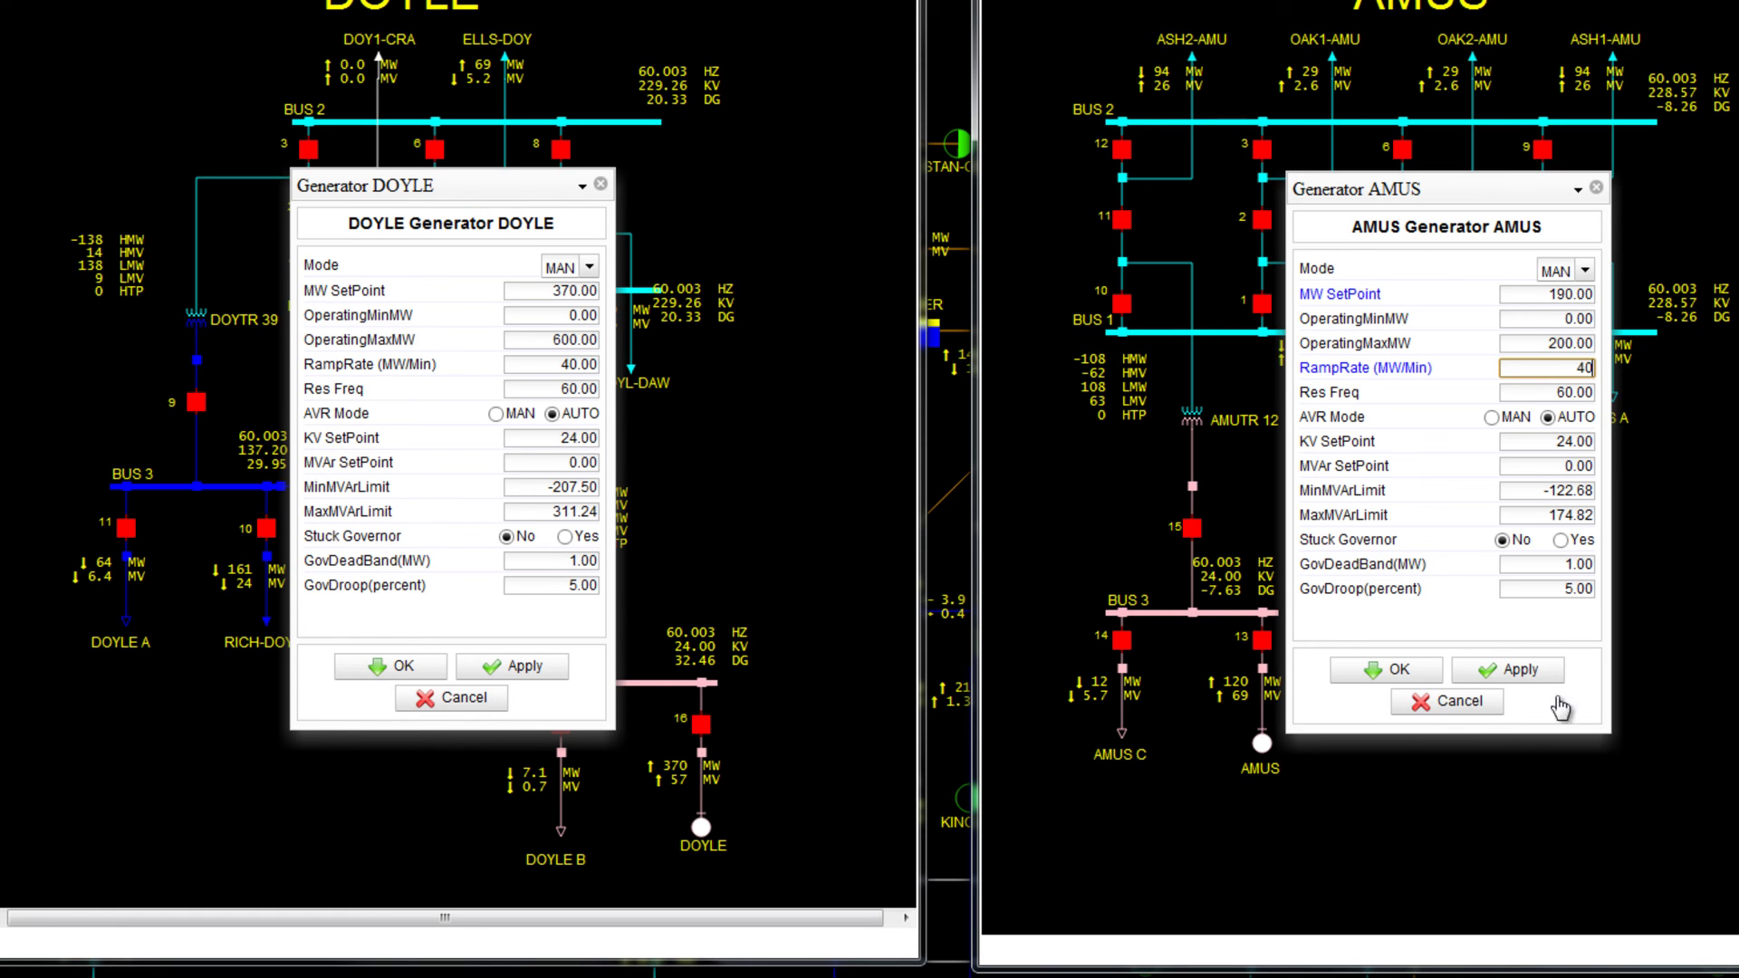
left_click(1400, 671)
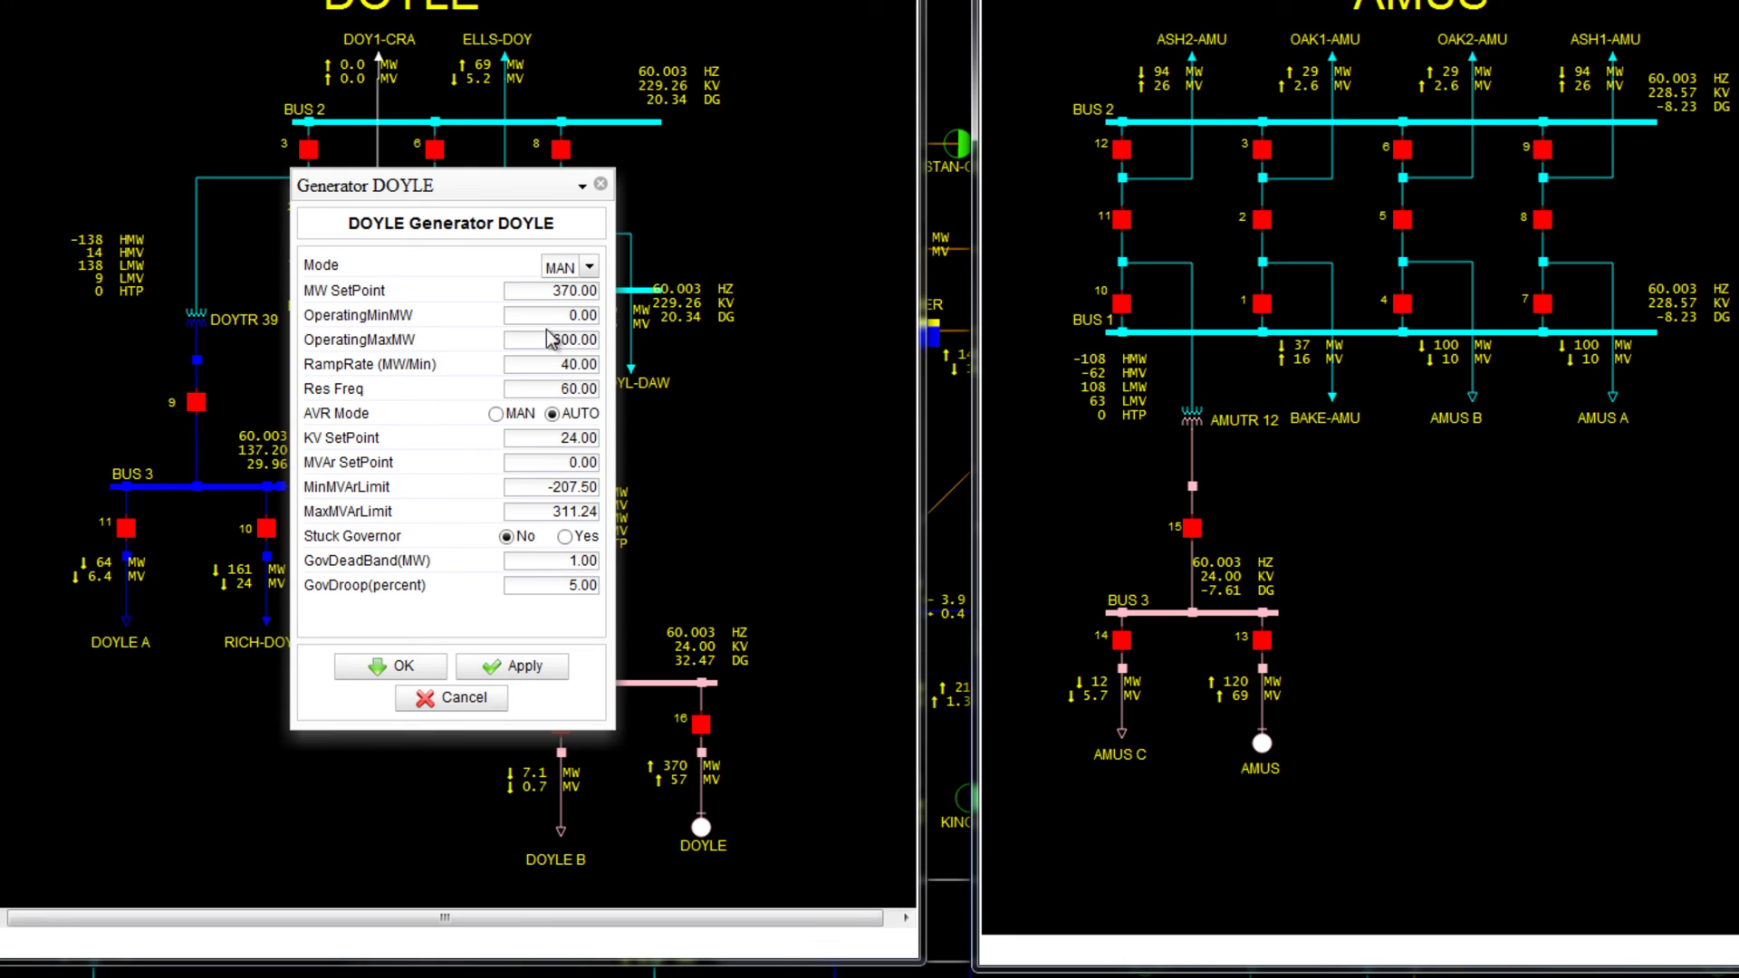
- Lower the DOYLE generator's setpoint from 370 to 300 MW
left_click_drag(541, 290, 707, 292)
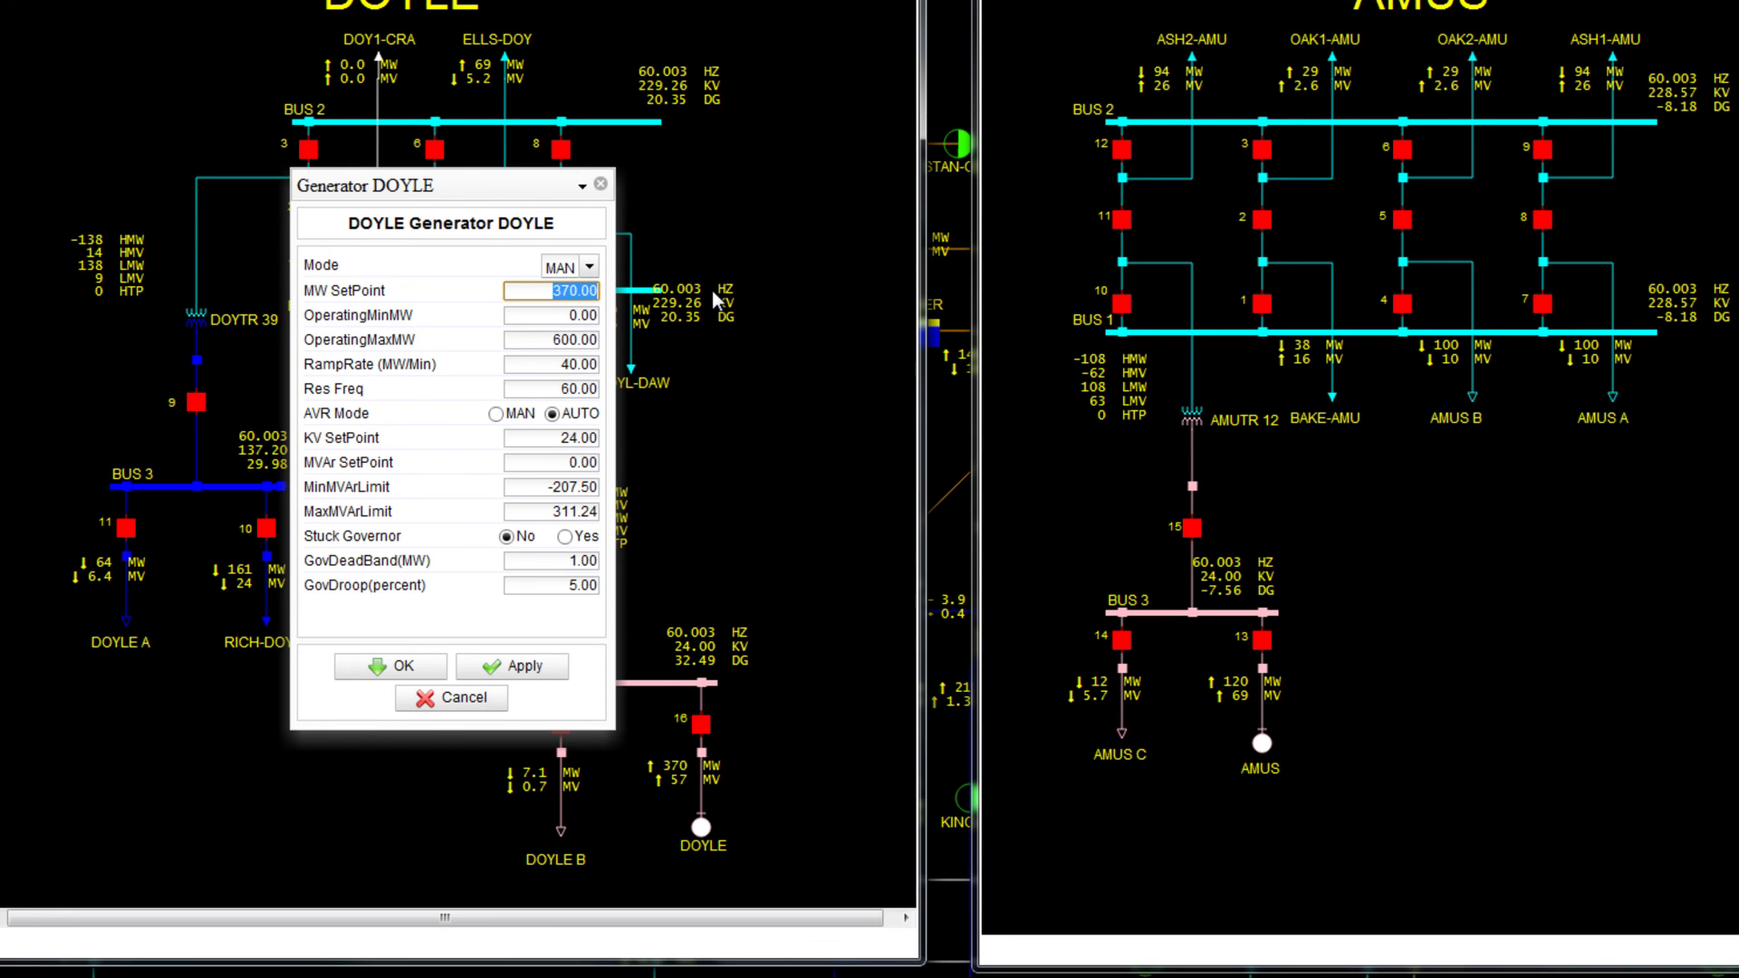
type("300")
left_click(390, 667)
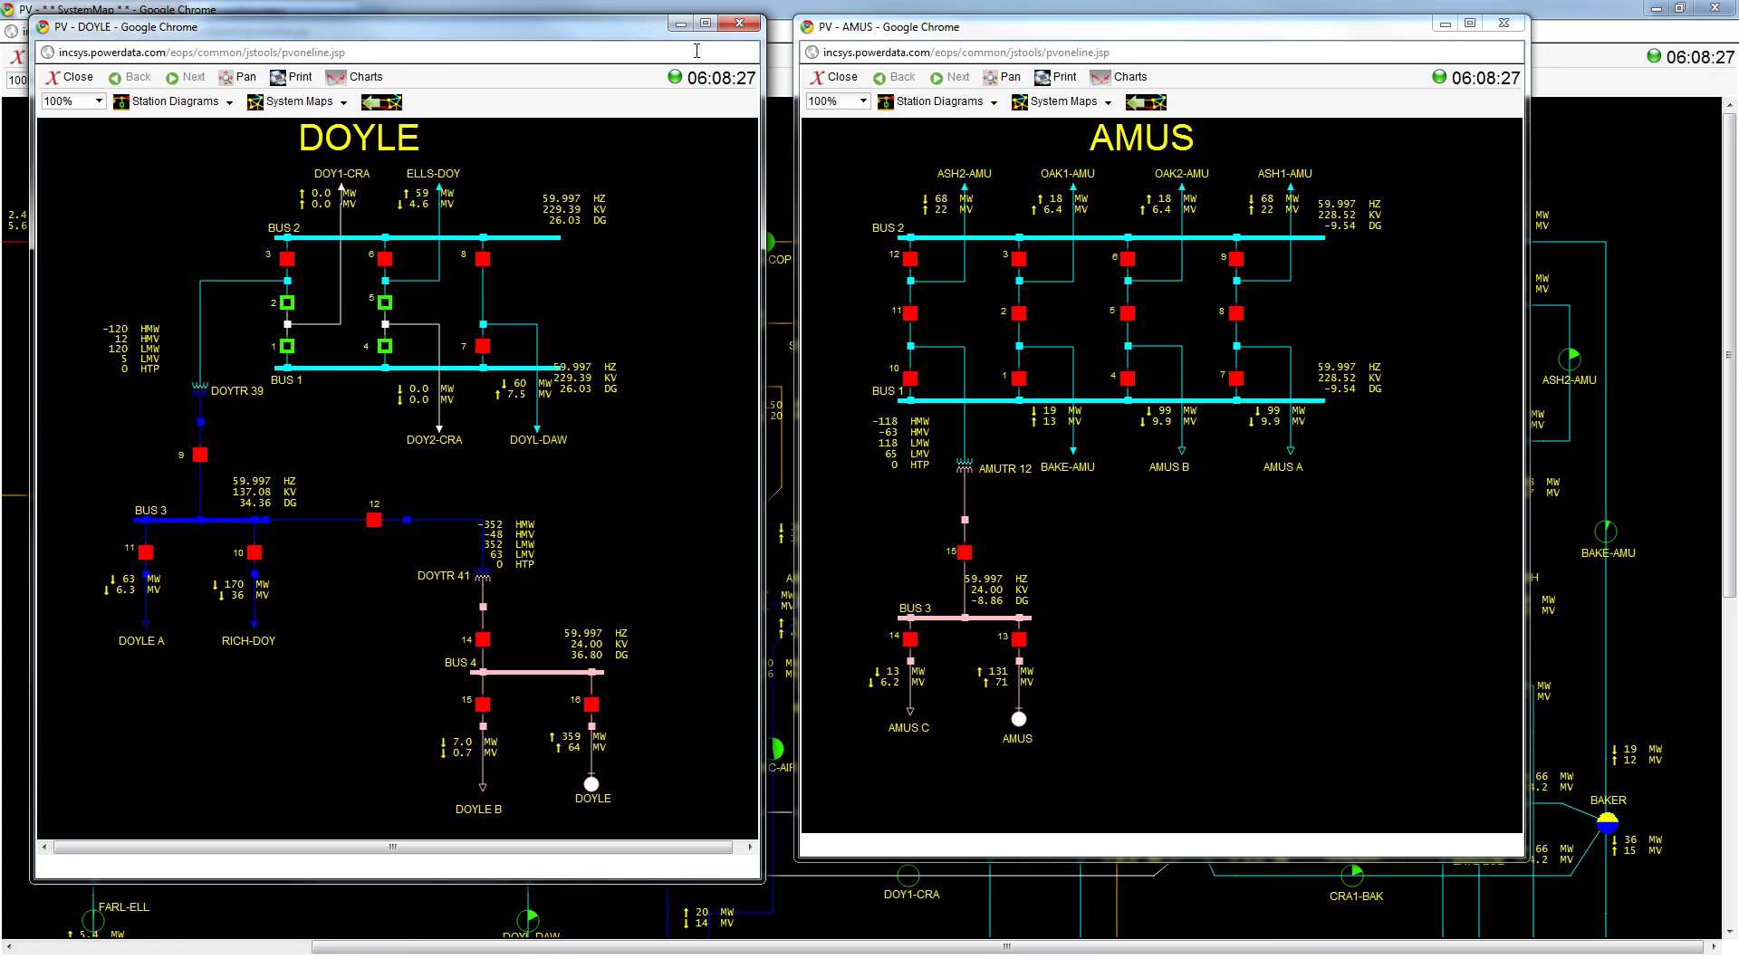
- Minimize the DOYLE and AMUS diagram windows to return to the system map
left_click(681, 22)
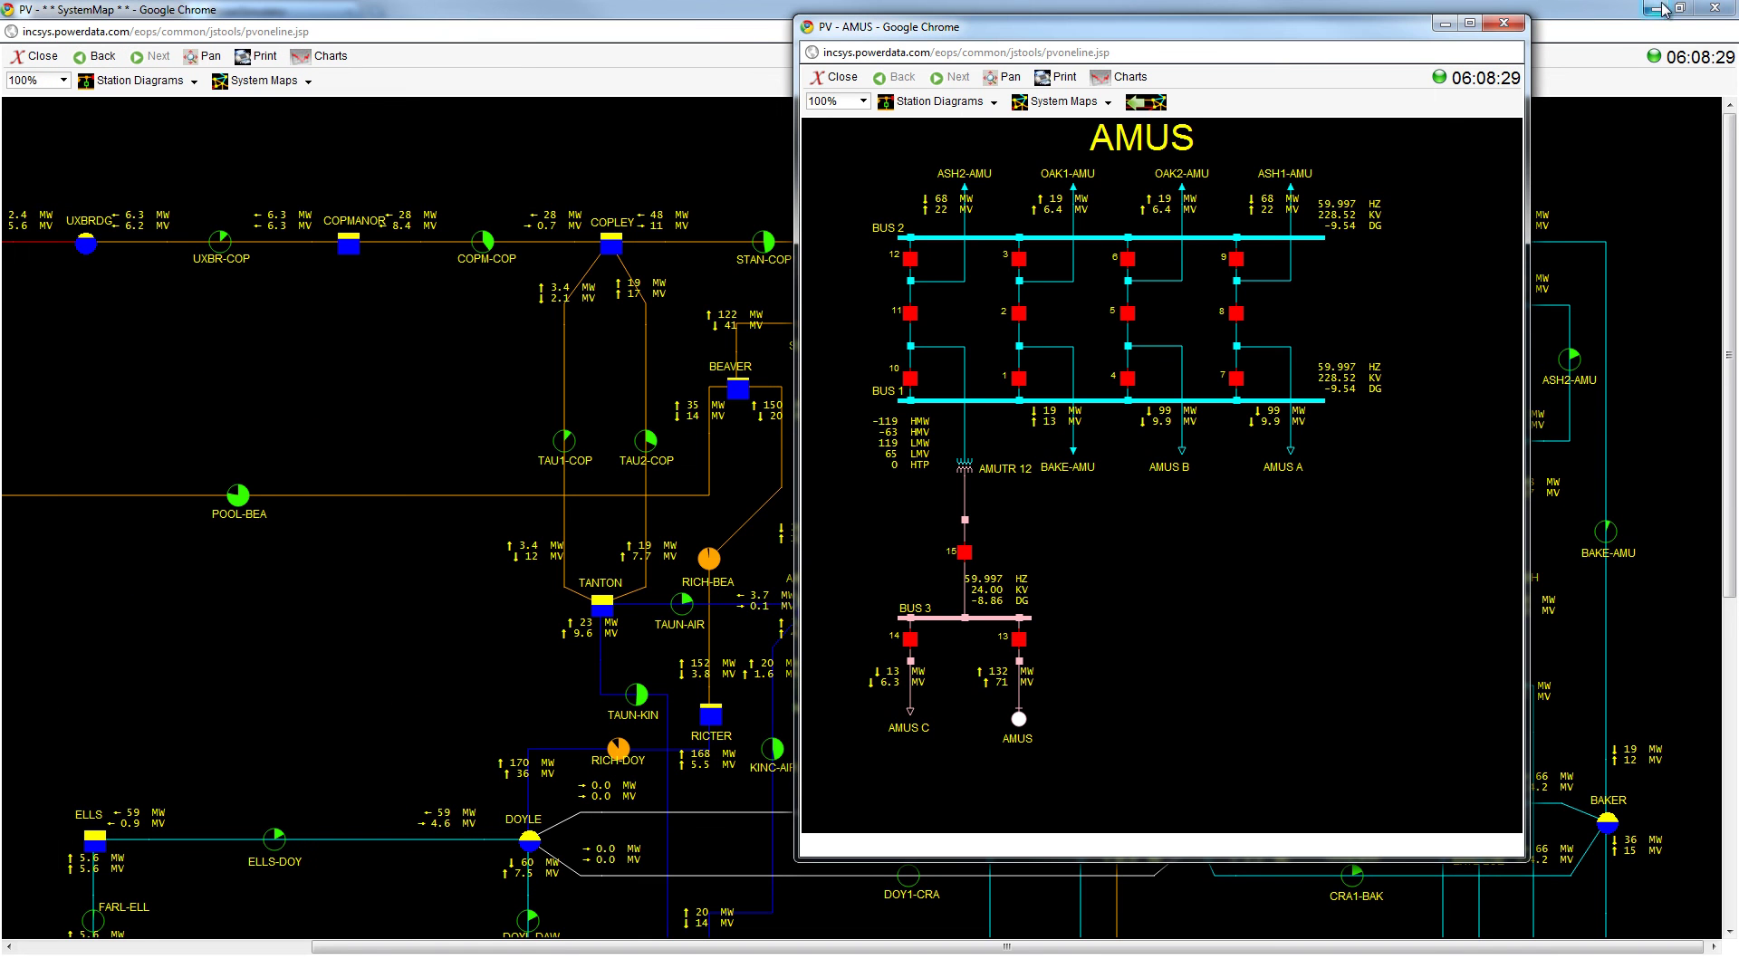
left_click(1443, 24)
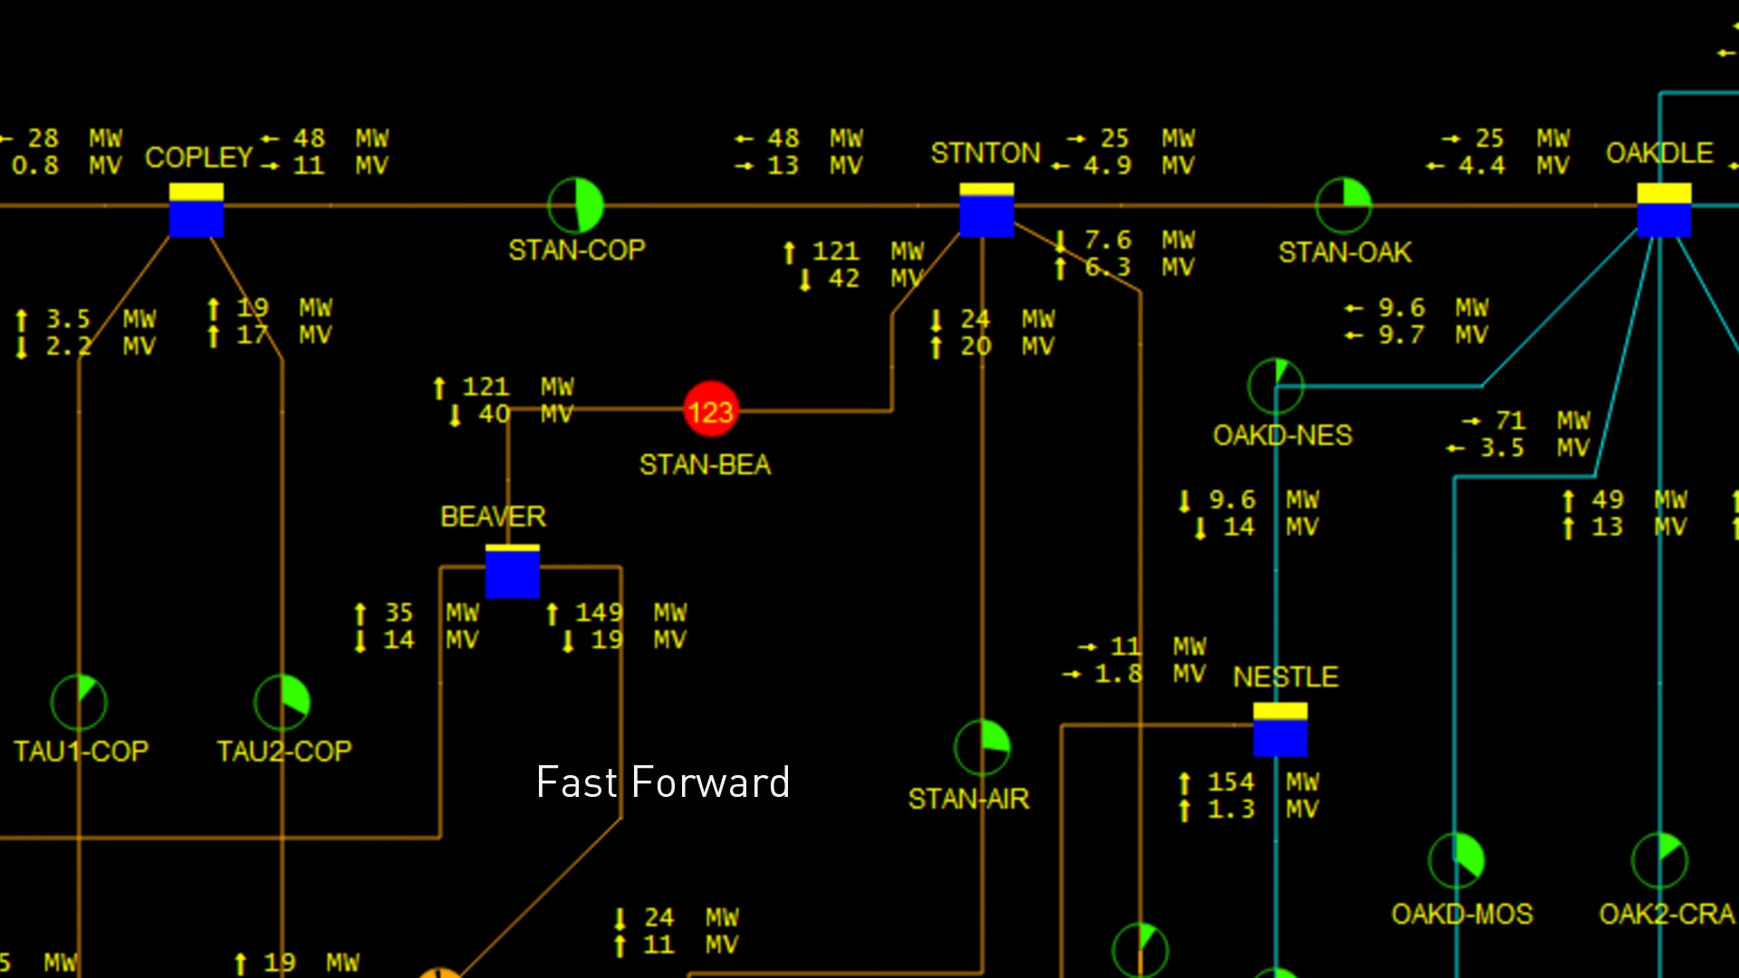